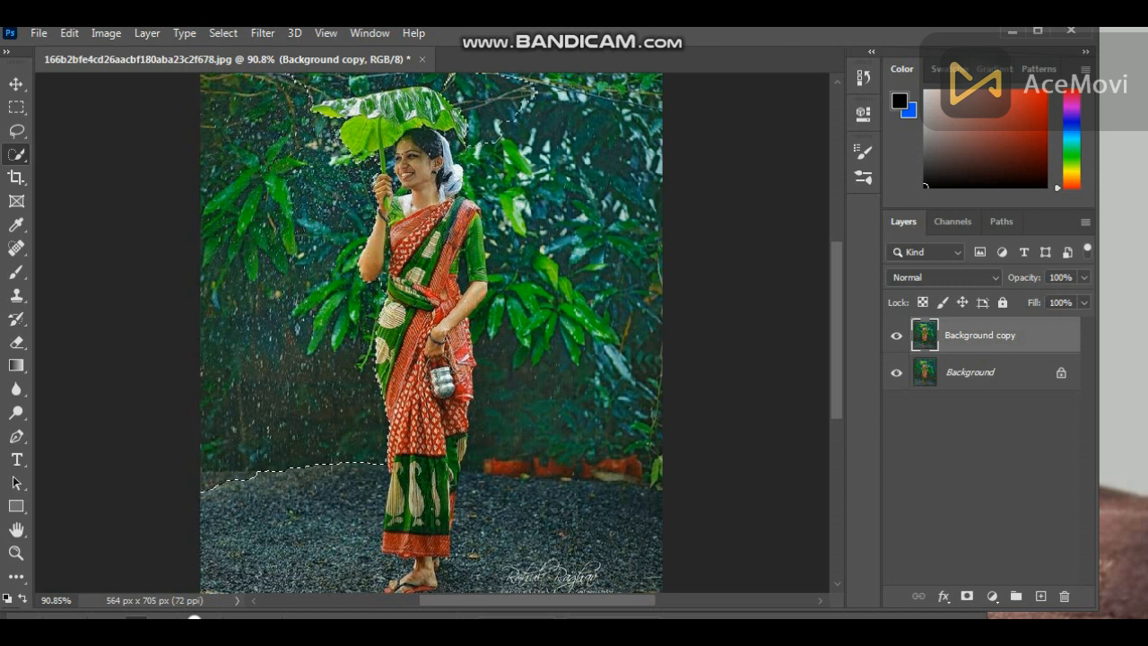
Extend the quick selection over the rest of the foliage background, leaving out the woman, her leaf umbrella and the gravel ground
mouse_move(530, 112)
left_mouse_down()
mouse_move(620, 179)
mouse_move(628, 216)
mouse_move(610, 269)
mouse_move(610, 368)
mouse_move(579, 408)
mouse_move(529, 386)
mouse_move(538, 449)
left_mouse_up()
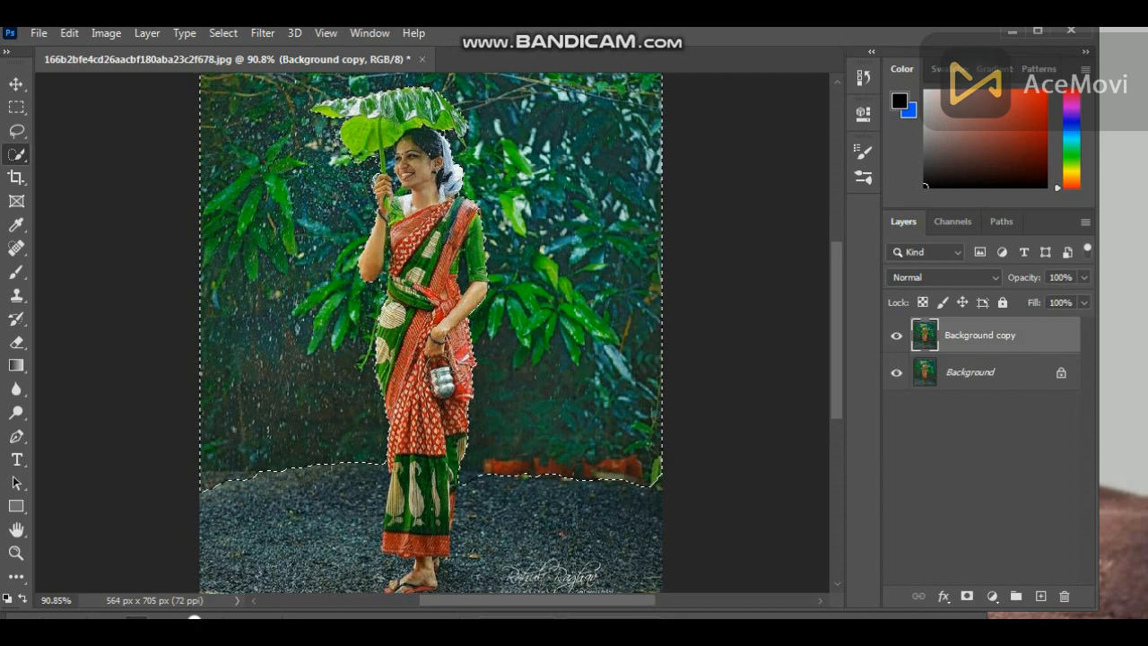
scroll(327, 220, "up", 4)
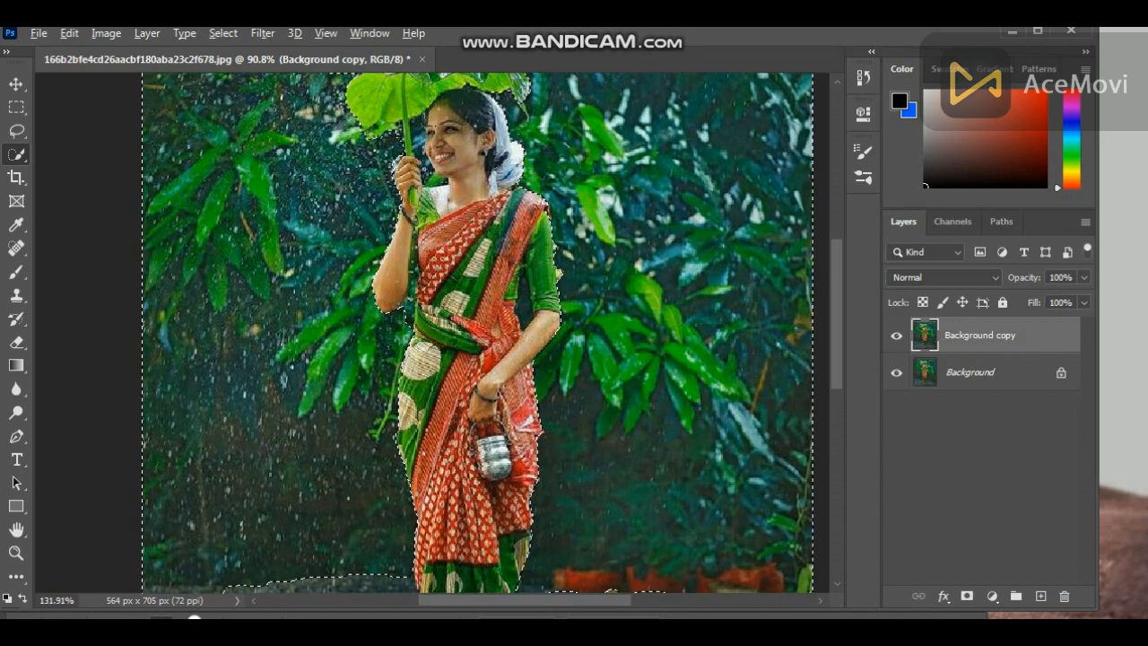
scroll(327, 215, "up", 7)
left_click_drag(327, 215, 191, 365)
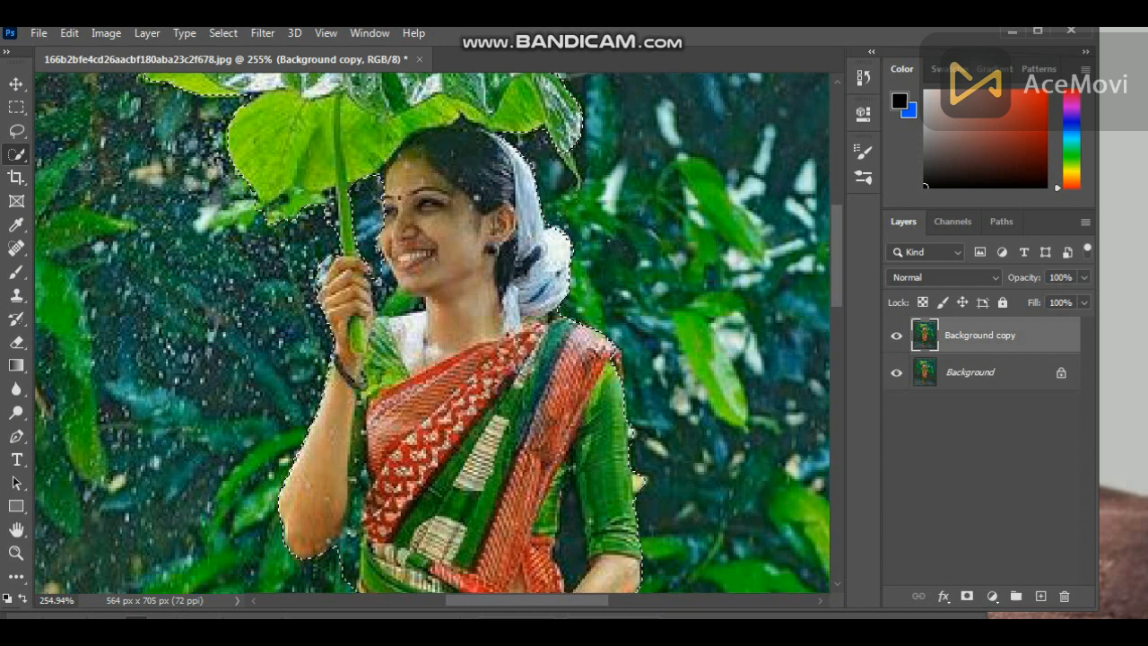
key("l")
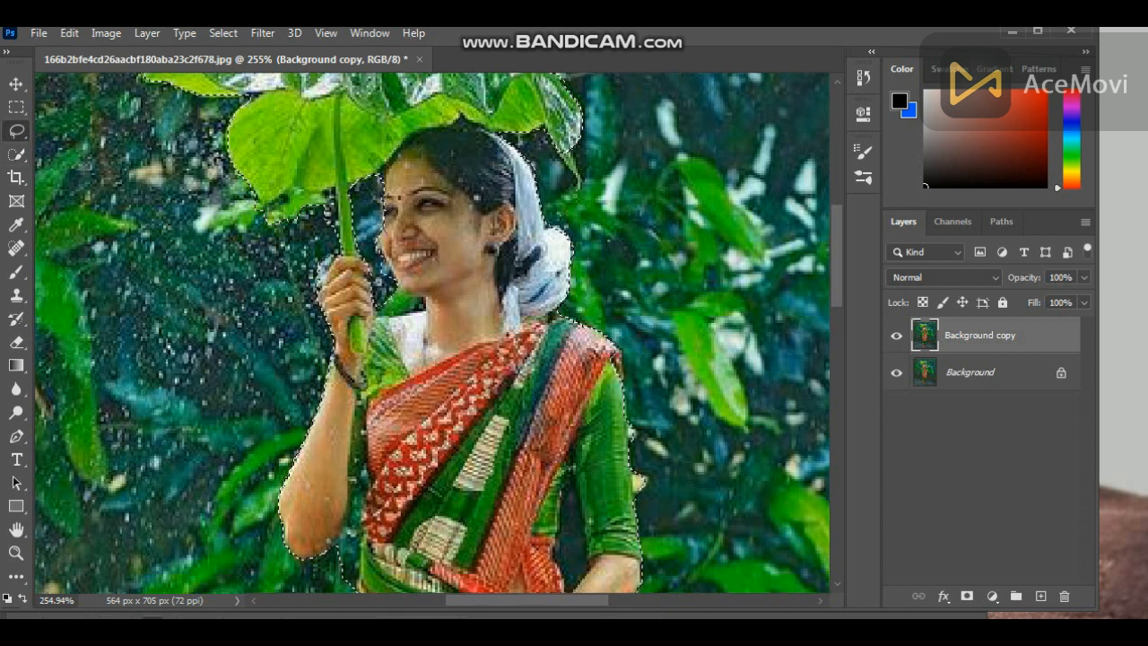
scroll(489, 348, "down", 2)
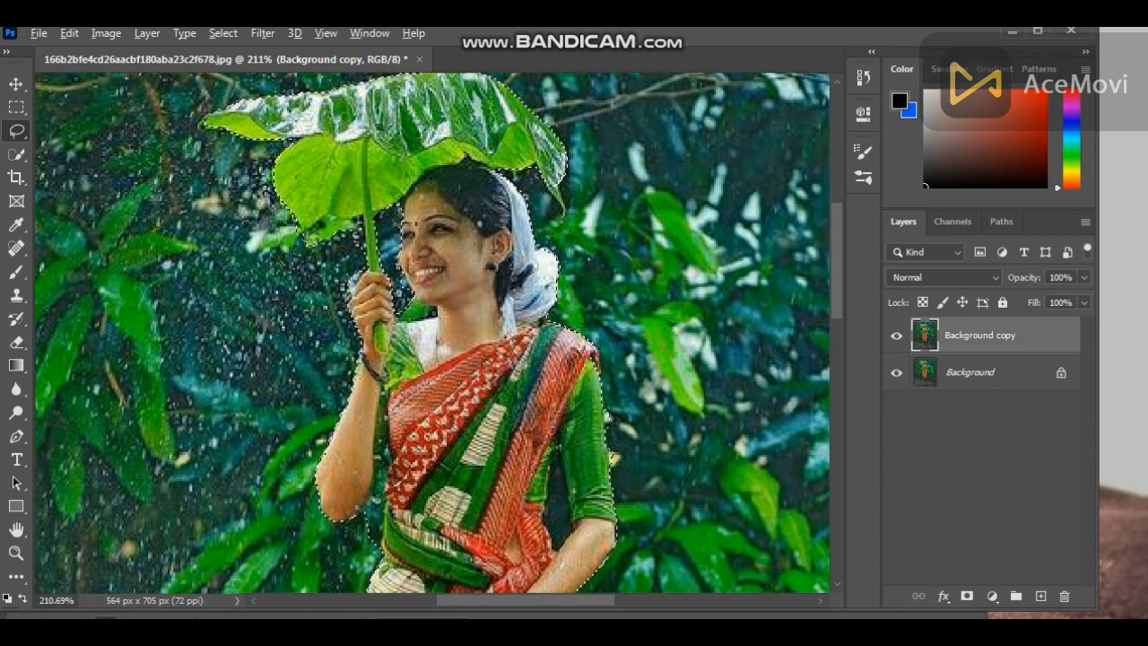
scroll(656, 454, "down", 7)
scroll(655, 467, "down", 5)
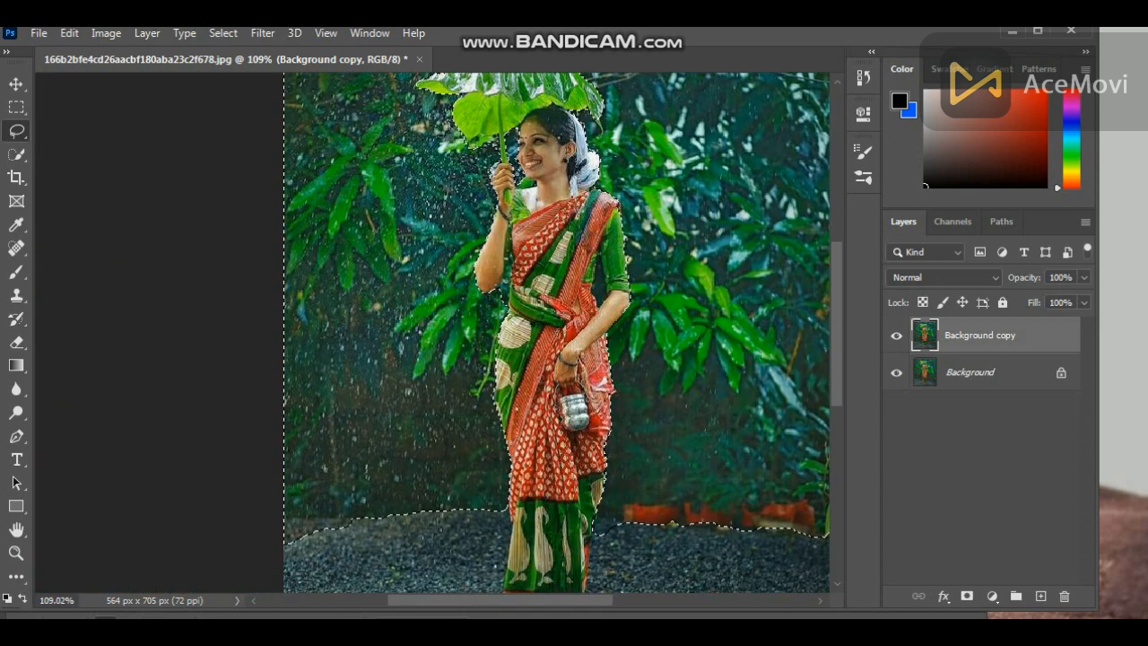
scroll(556, 332, "down", 2)
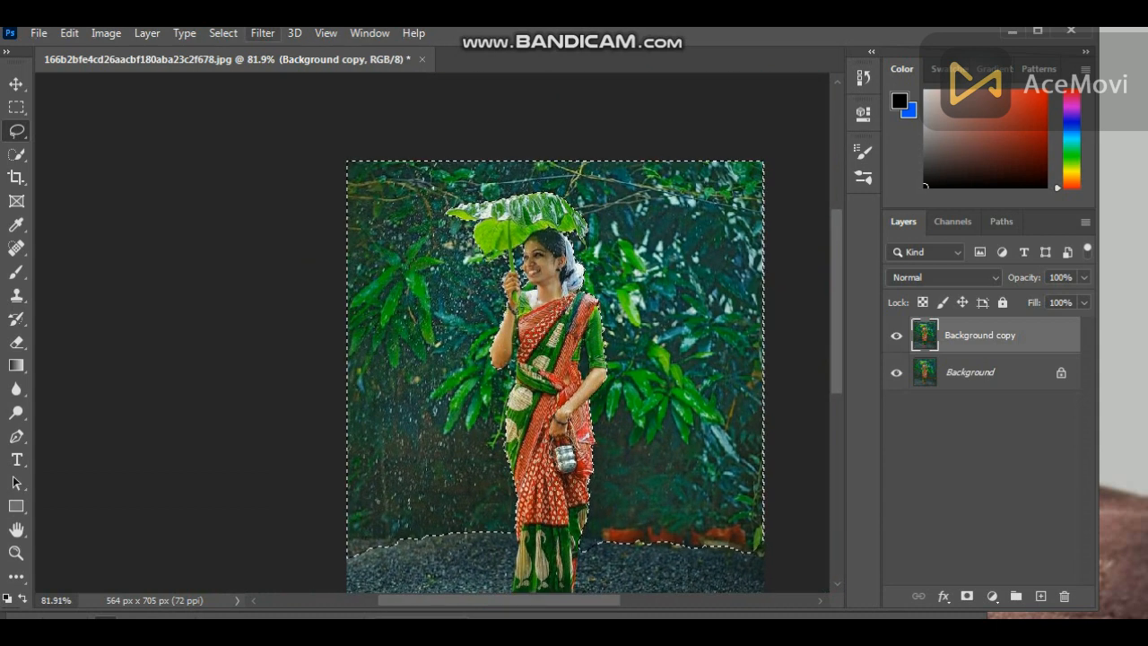
Apply a Gaussian Blur with a 5.0 pixel radius to the selected background
left_click(263, 33)
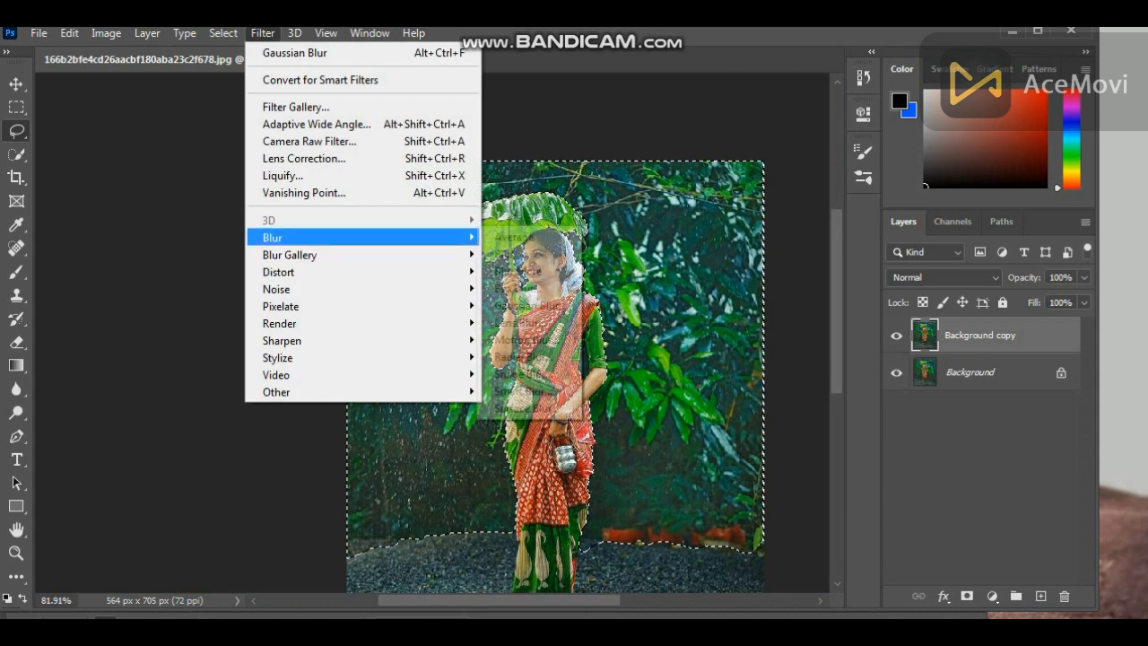
left_click(530, 305)
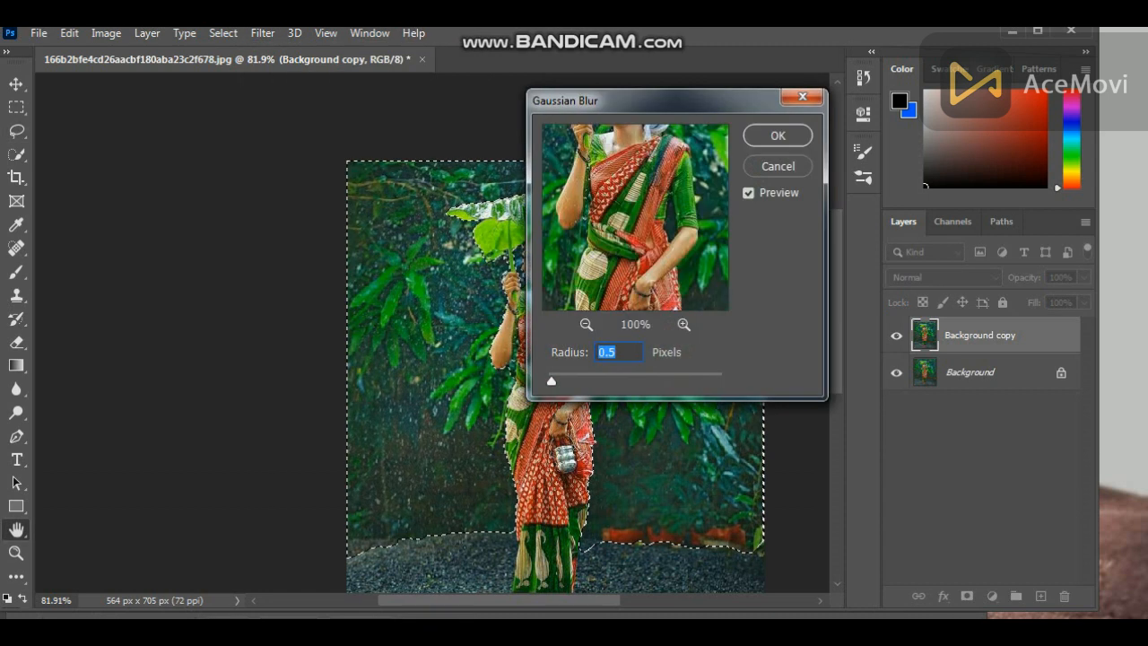
left_click_drag(655, 99, 729, 96)
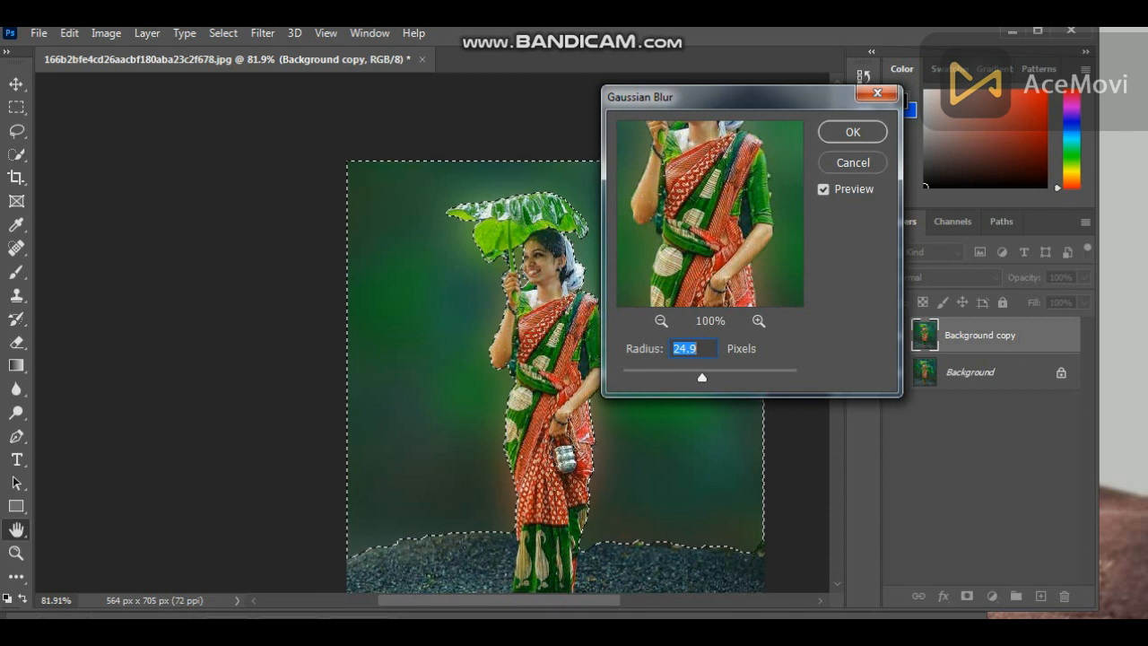
left_click_drag(703, 377, 670, 377)
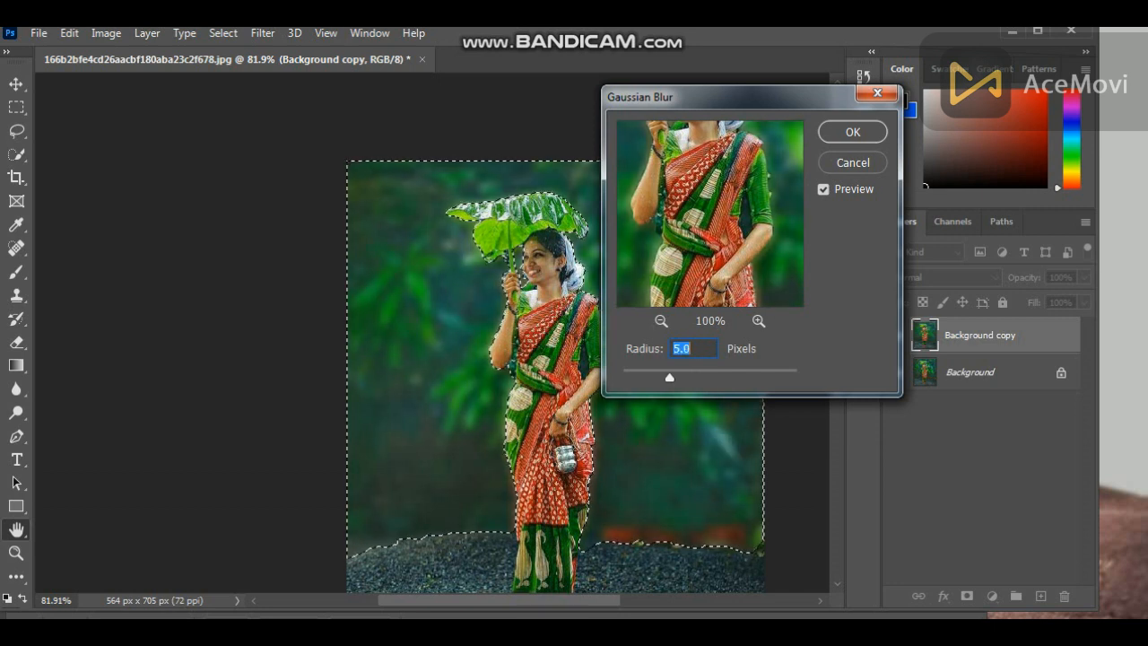
key("Return")
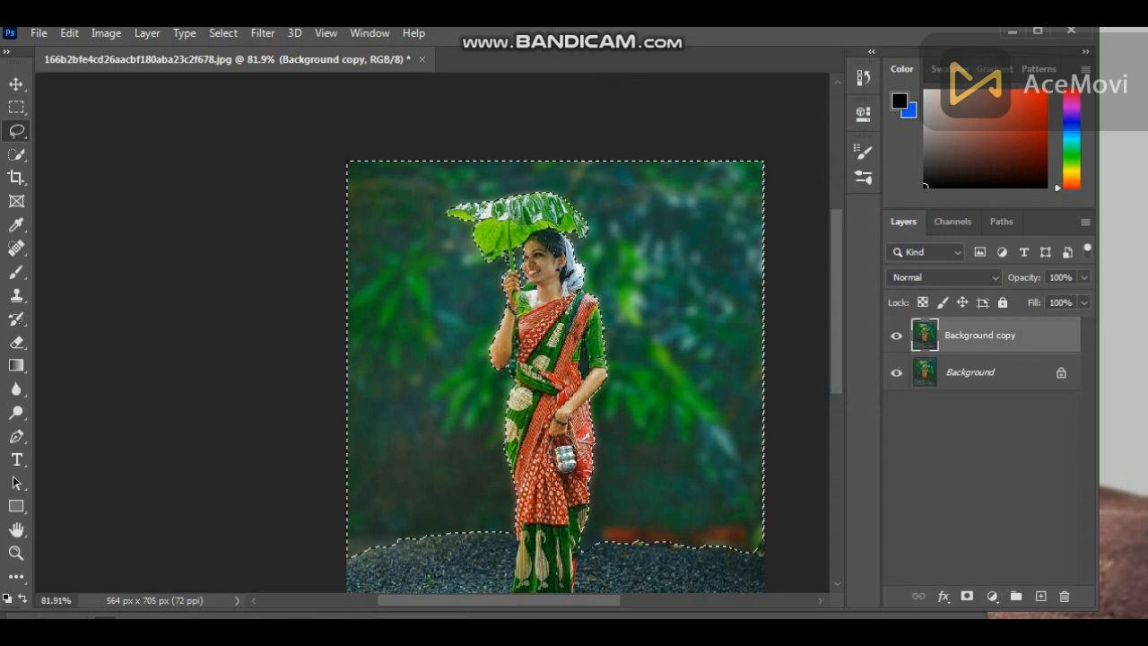
Try other blend modes on the Background copy layer, including Soft Light, Pin Light, Difference and Divide, and return it to Normal
left_click(945, 277)
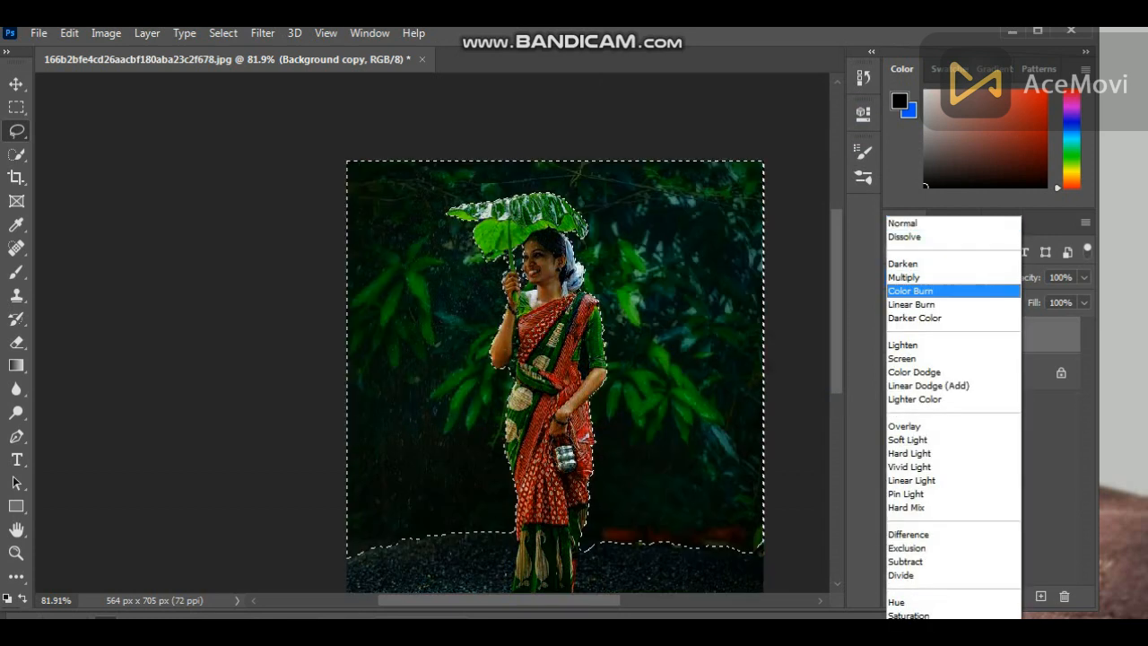
left_click(908, 439)
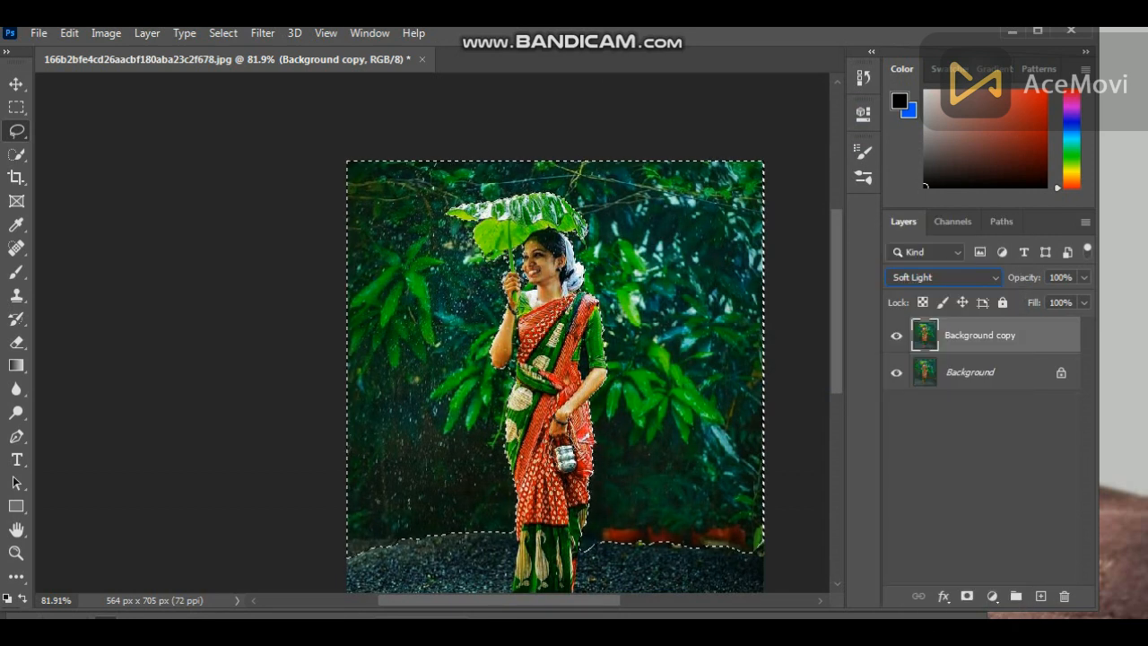
left_click(933, 278)
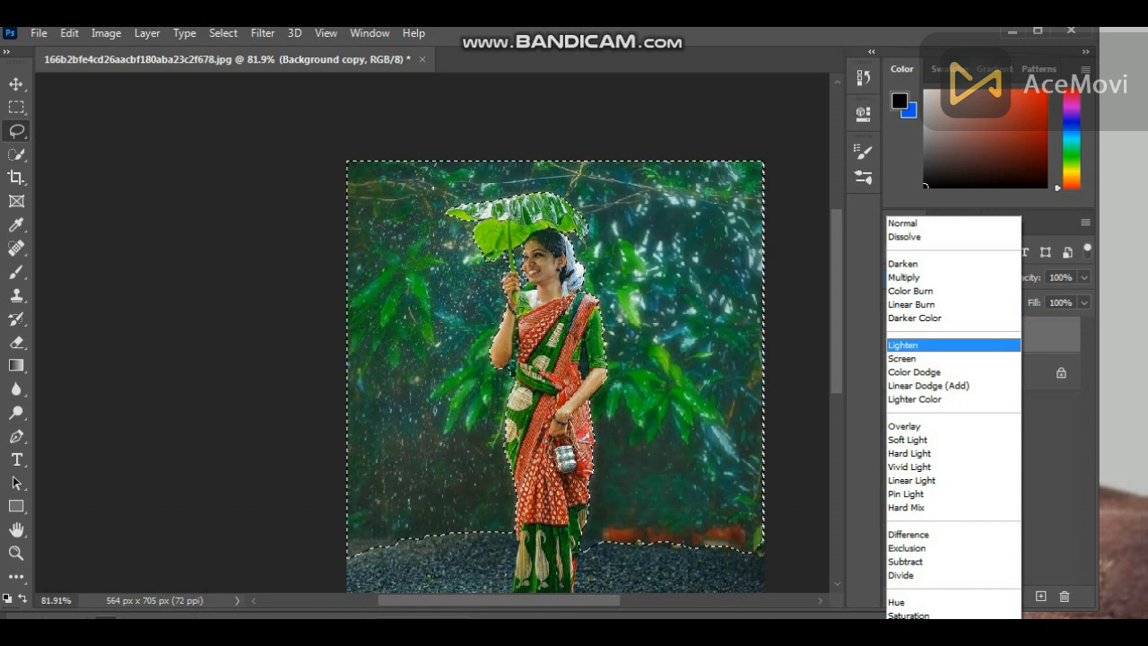
left_click(928, 385)
key("Down")
key("Down")
key("Down")
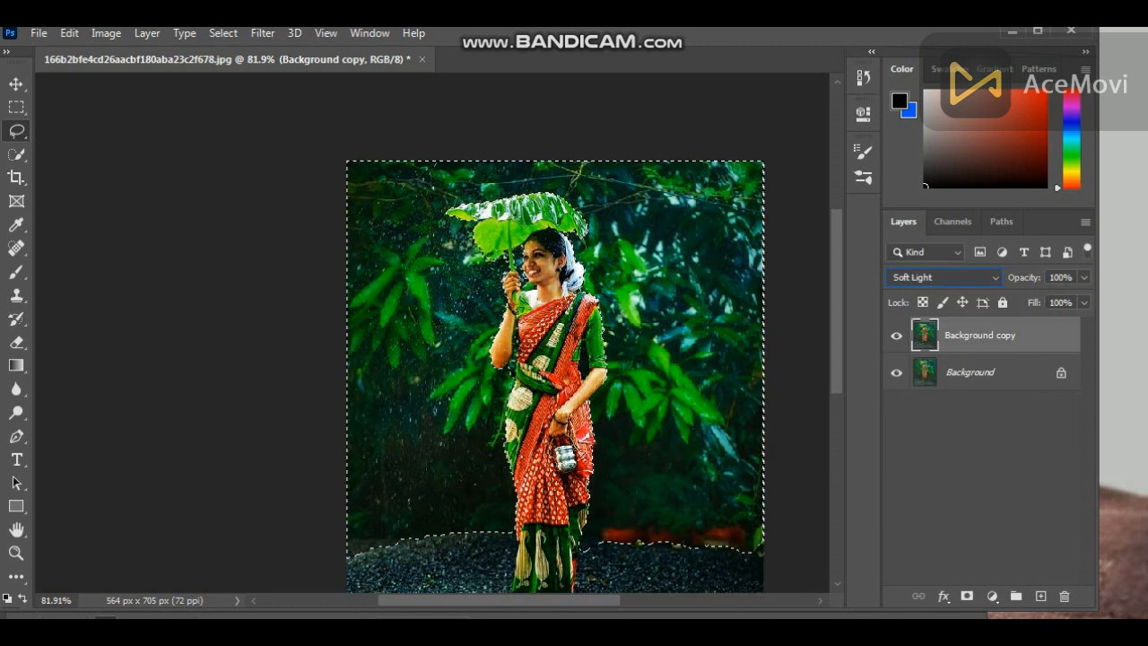
key("Down")
key("Down")
key("Down")
key("Down")
key("Down")
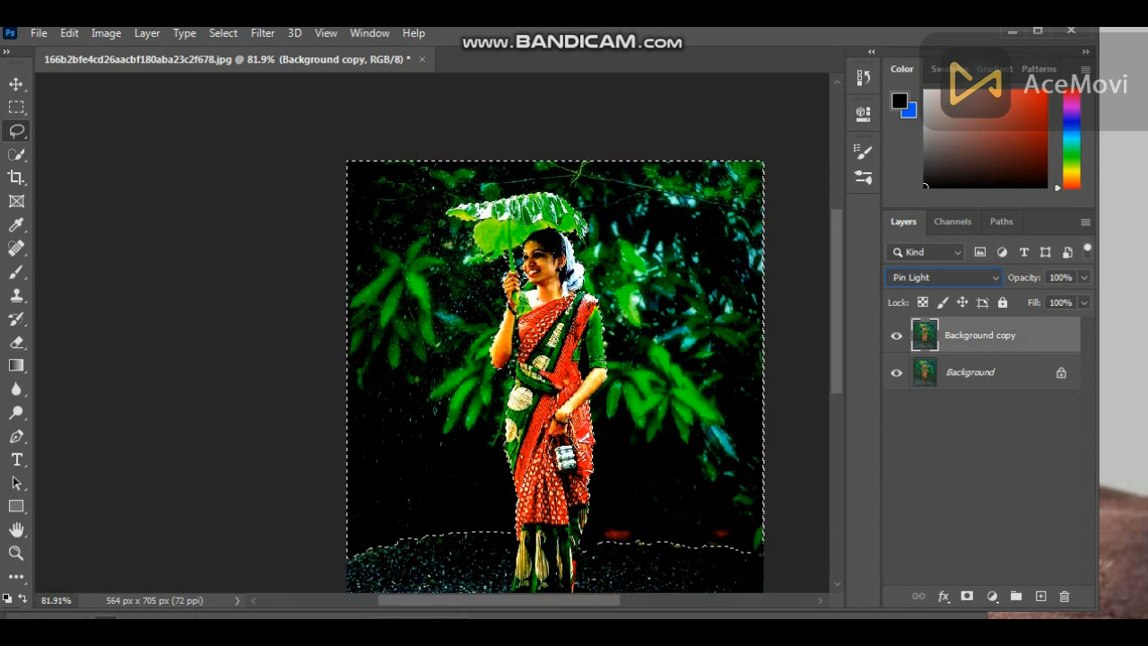
key("Down")
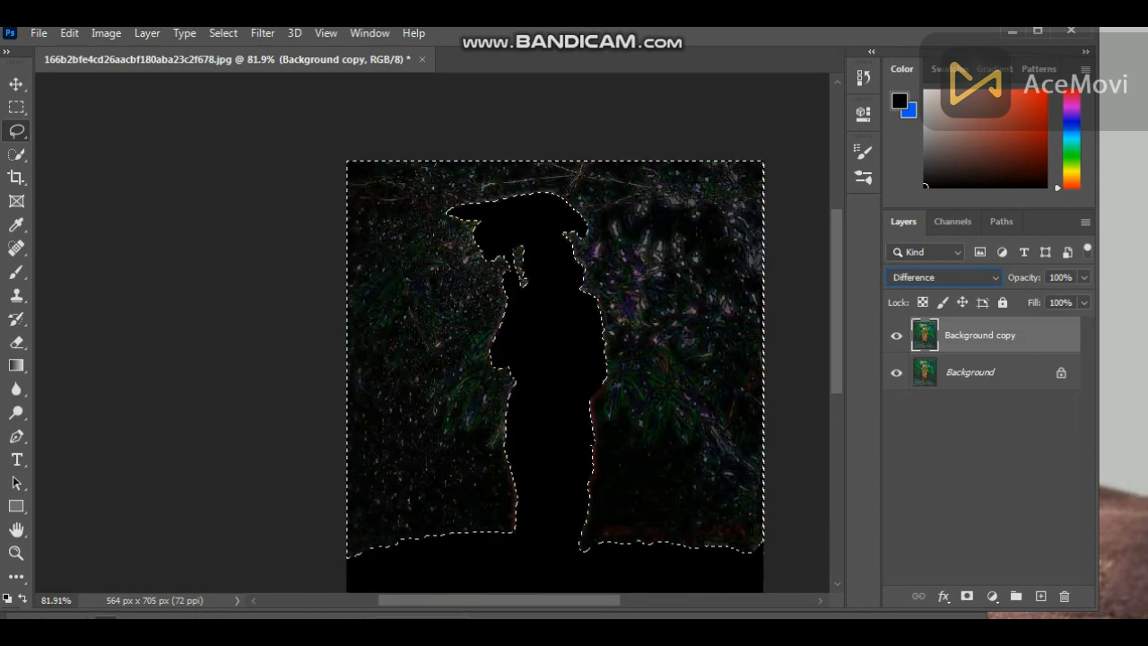
key("Down")
key("Down")
key("Down")
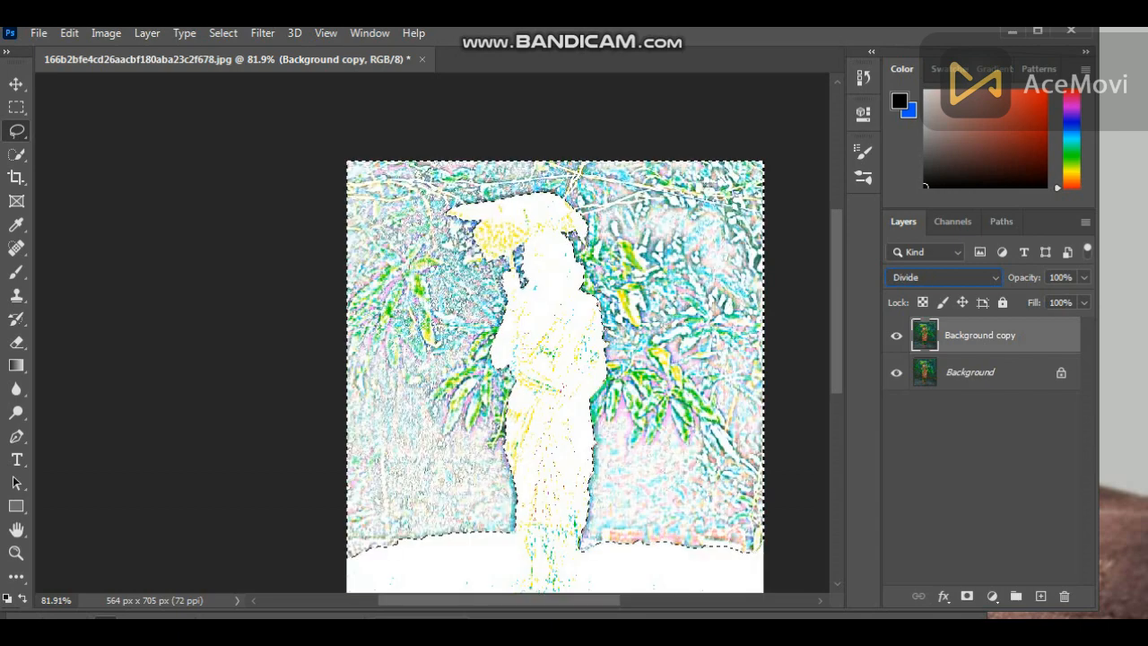
key("Down")
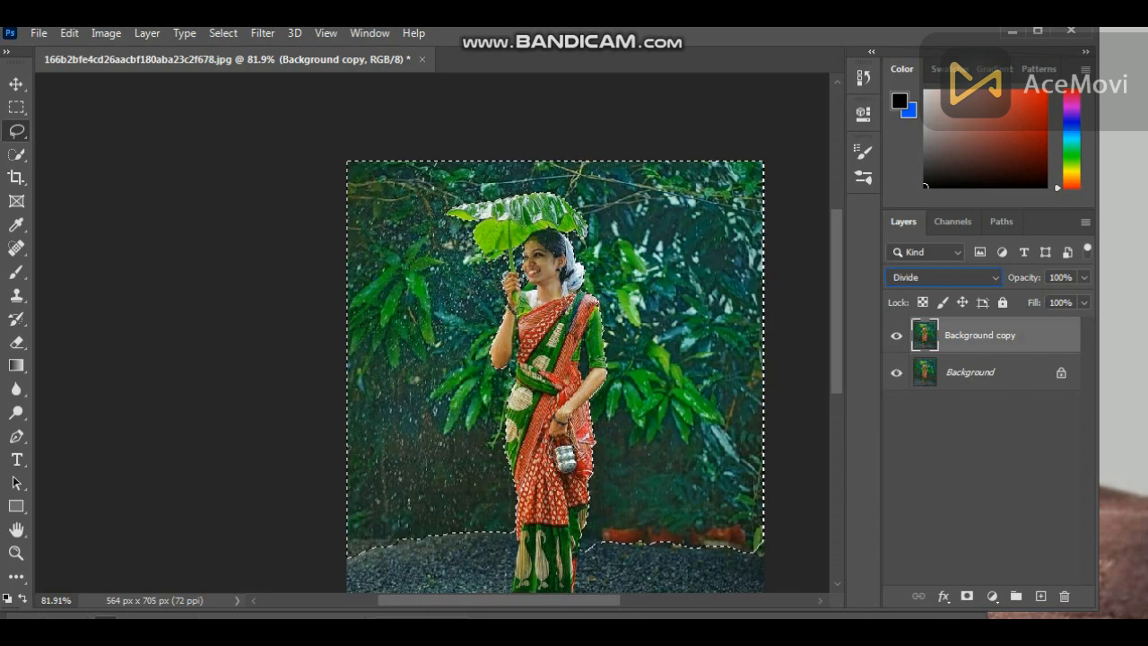
key("Up")
key("Up")
key("Up")
key("Up")
key("Up")
key("Up")
key("Up")
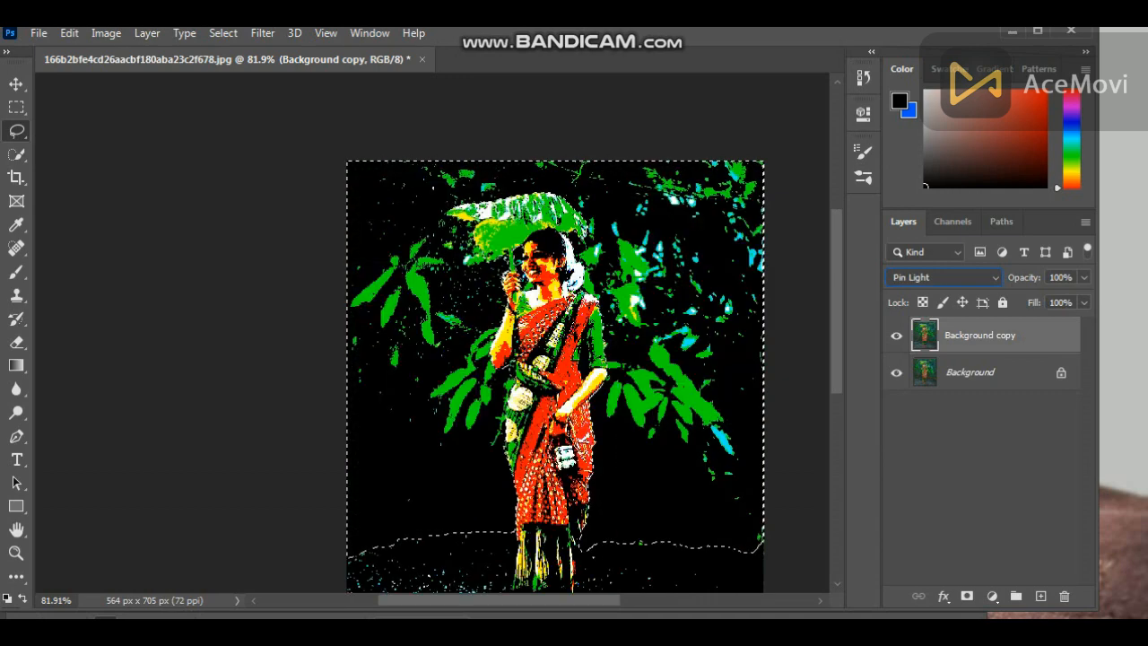
key("Up")
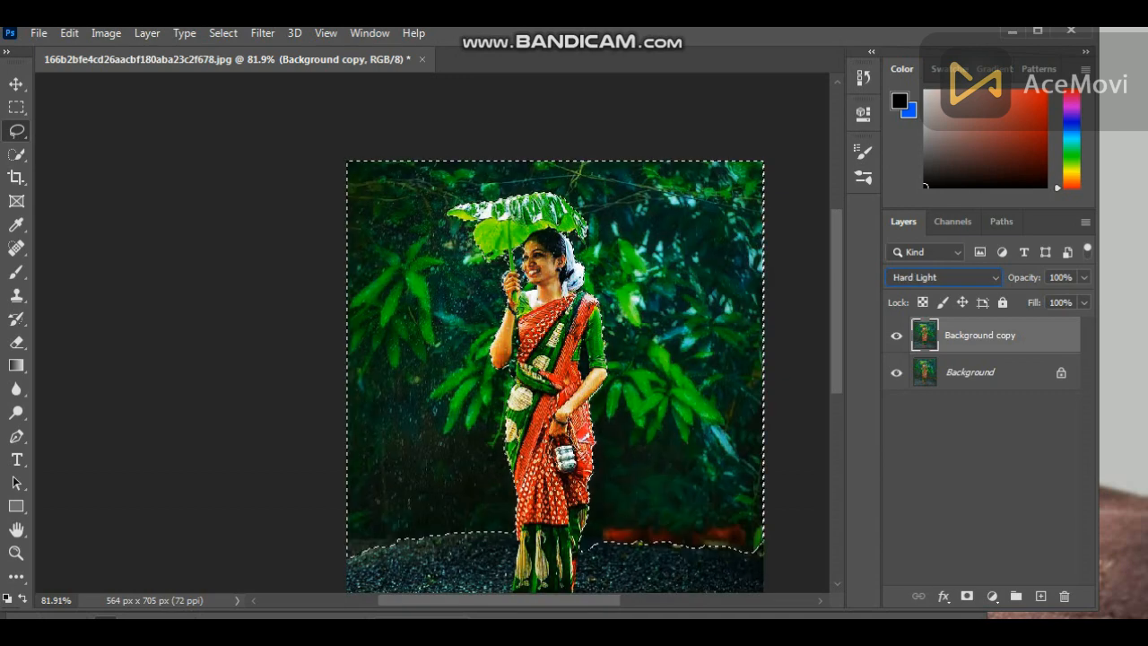
key("Up")
key("Up")
key("Up")
key("Up")
key("Up")
key("Up")
key("Up")
key("Up")
key("Up")
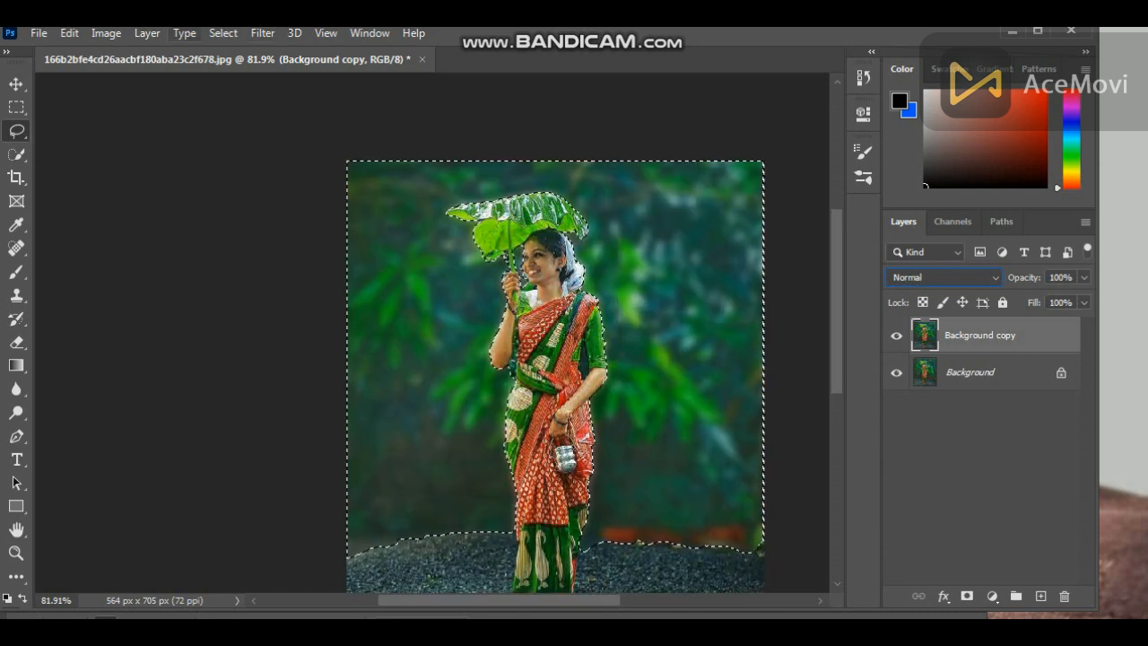
Start a Surface Blur on the selected background with a radius of 14 pixels
left_click(263, 32)
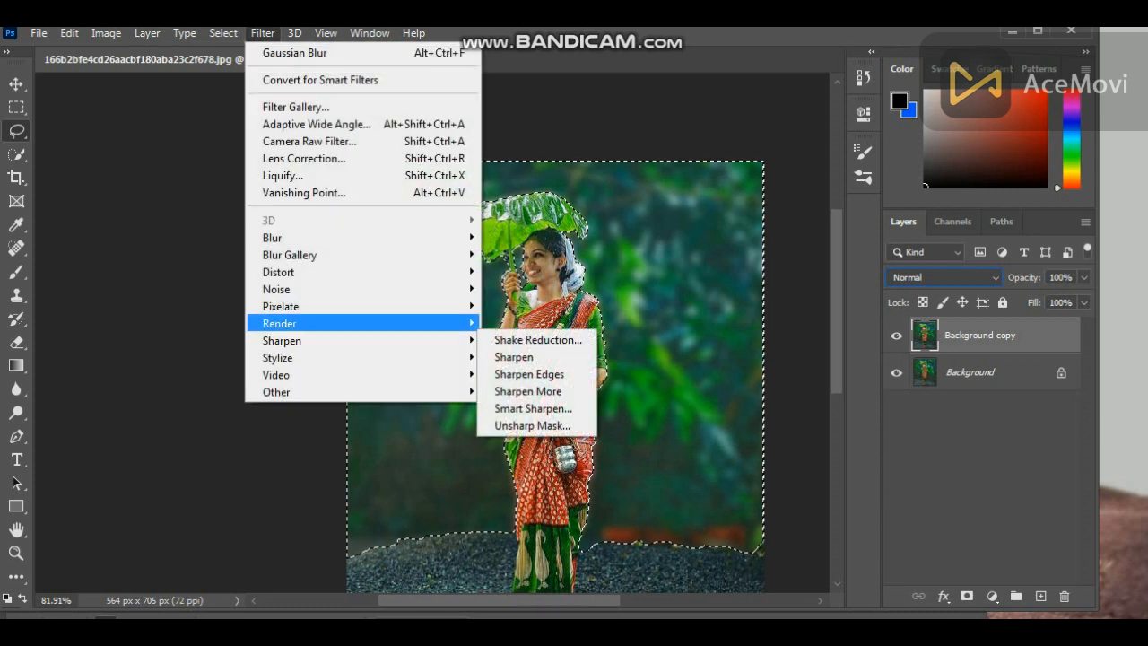
left_click(527, 408)
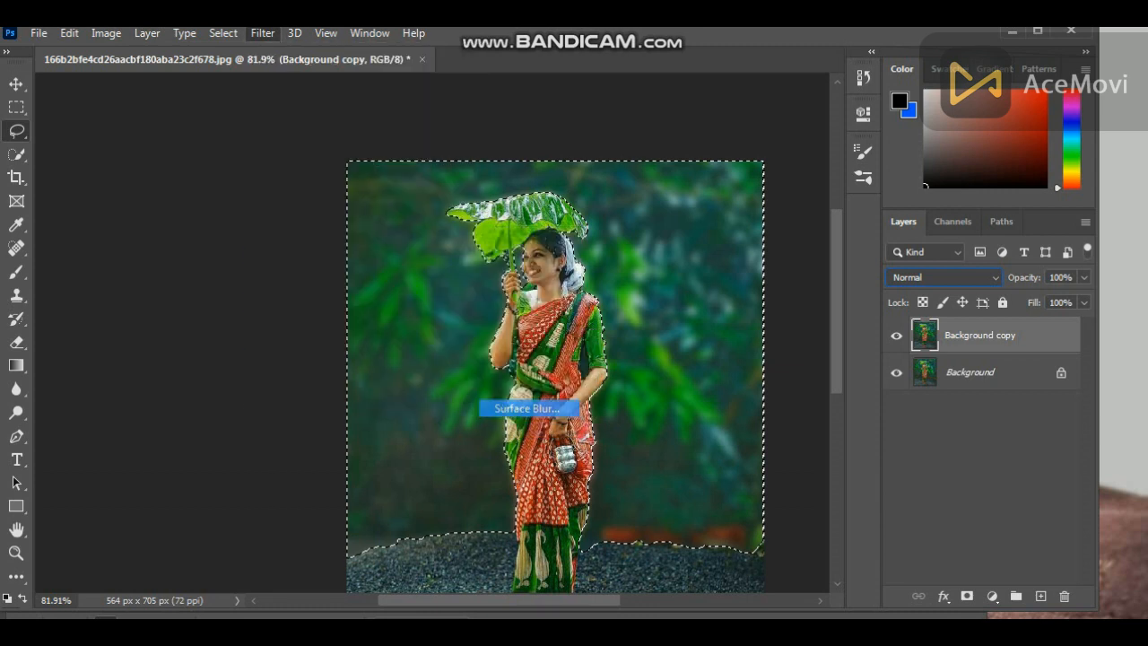
left_click_drag(736, 420, 787, 420)
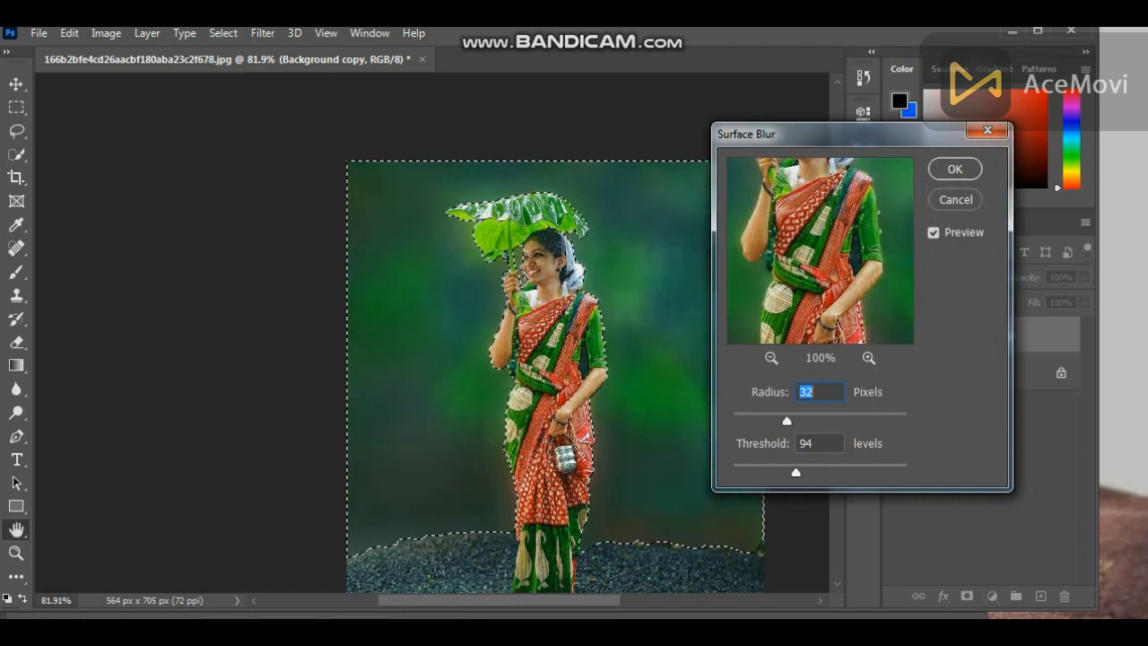
key("Down")
key("Down")
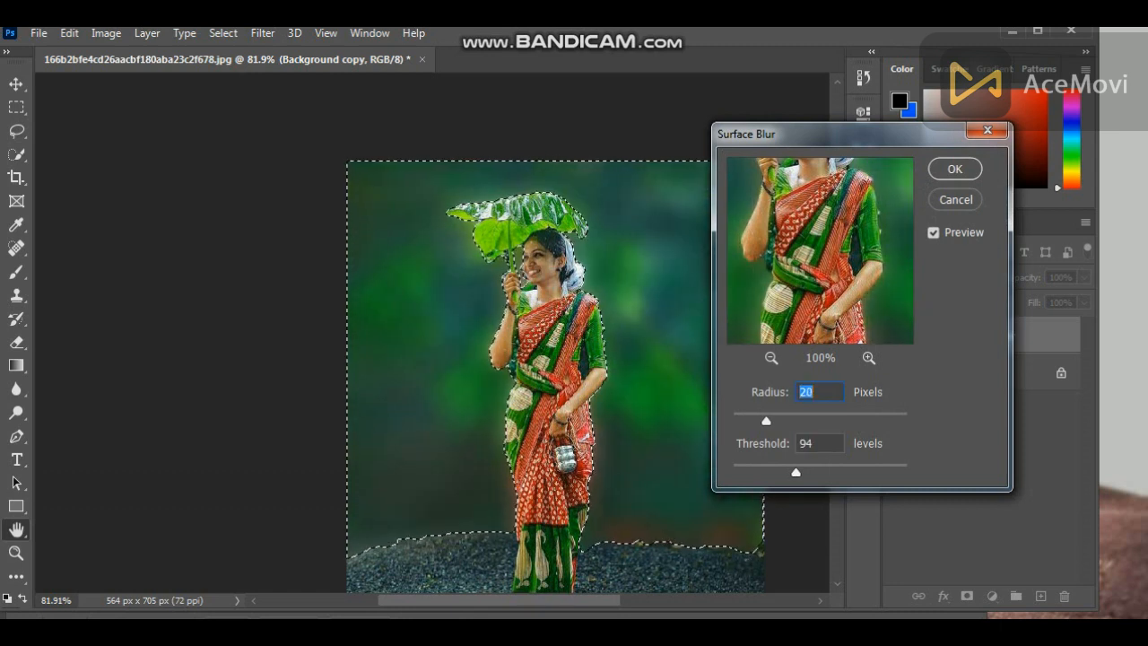
key("Down")
key("Down")
key("Down")
key("Down")
key("Down")
key("Down")
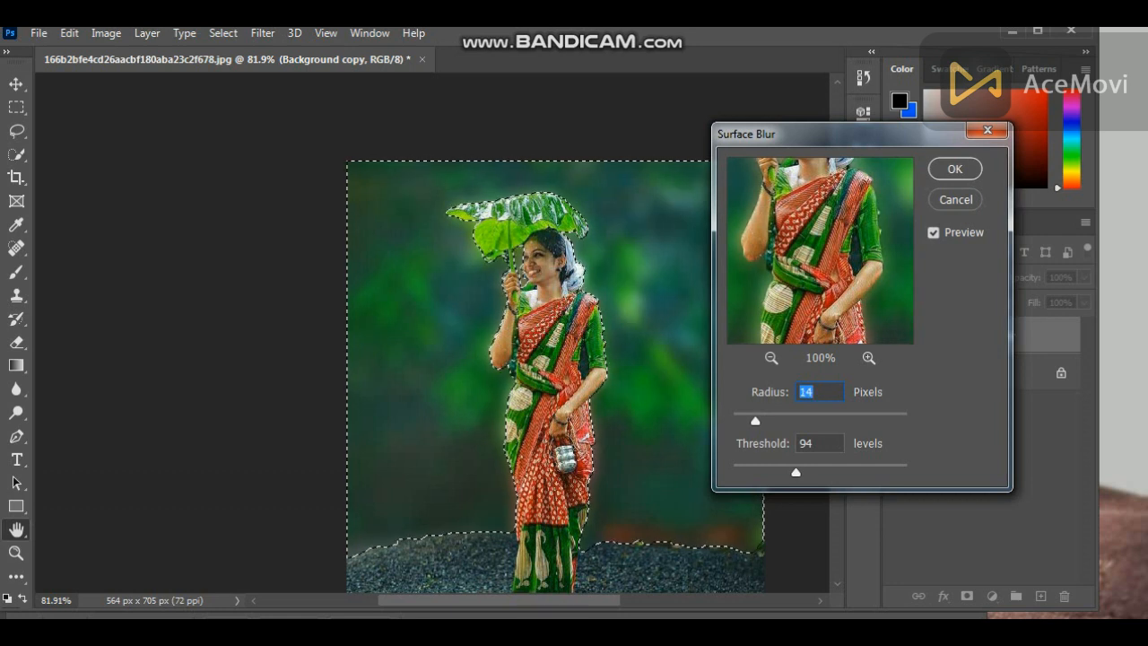
Set the Surface Blur threshold to 187 levels, apply the filter and clear the selection
key("Tab")
key("shift+Up")
key("shift+Up")
key("shift+Up")
key("shift+Up")
mouse_move(824, 472)
left_mouse_down()
mouse_move(759, 471)
mouse_move(835, 472)
left_mouse_up()
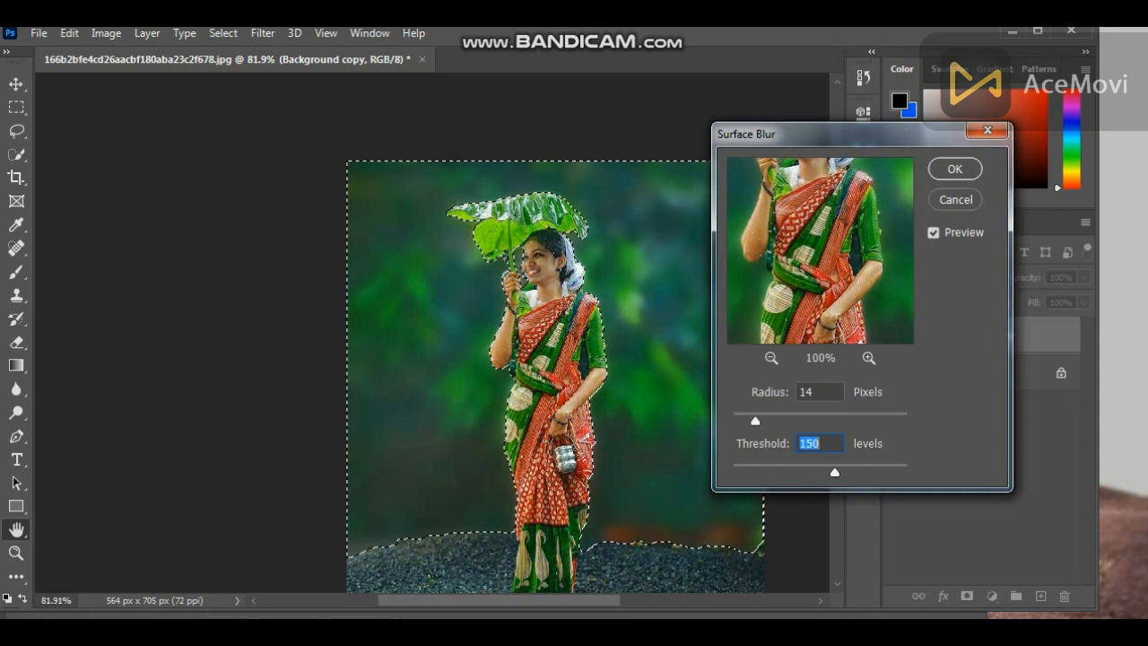
type("187")
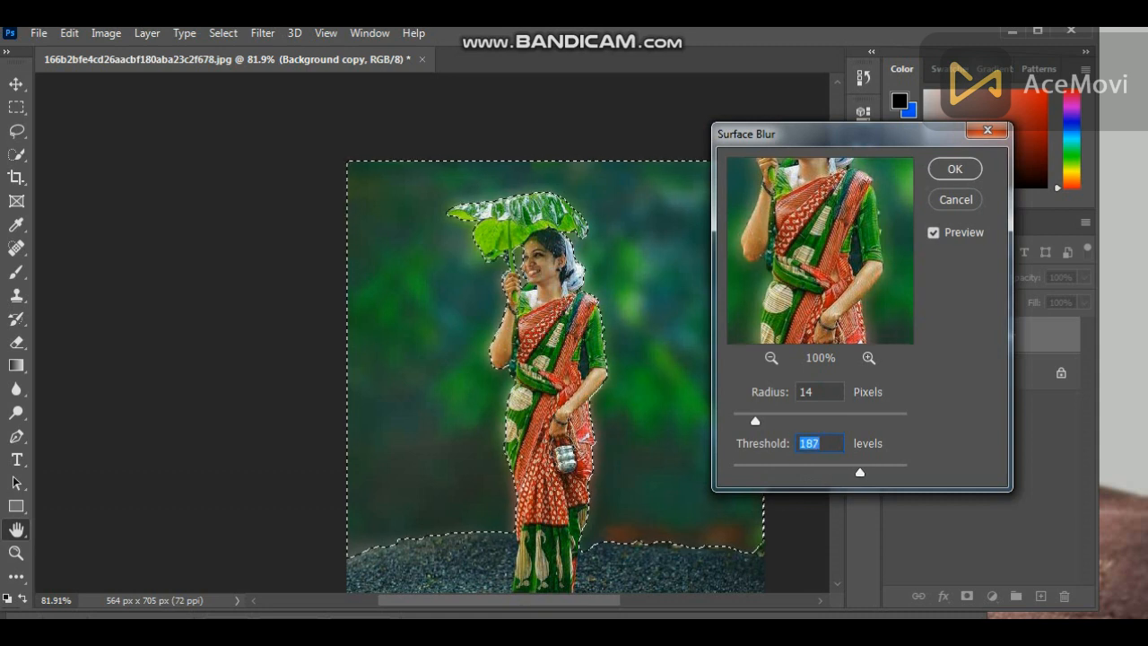
key("Return")
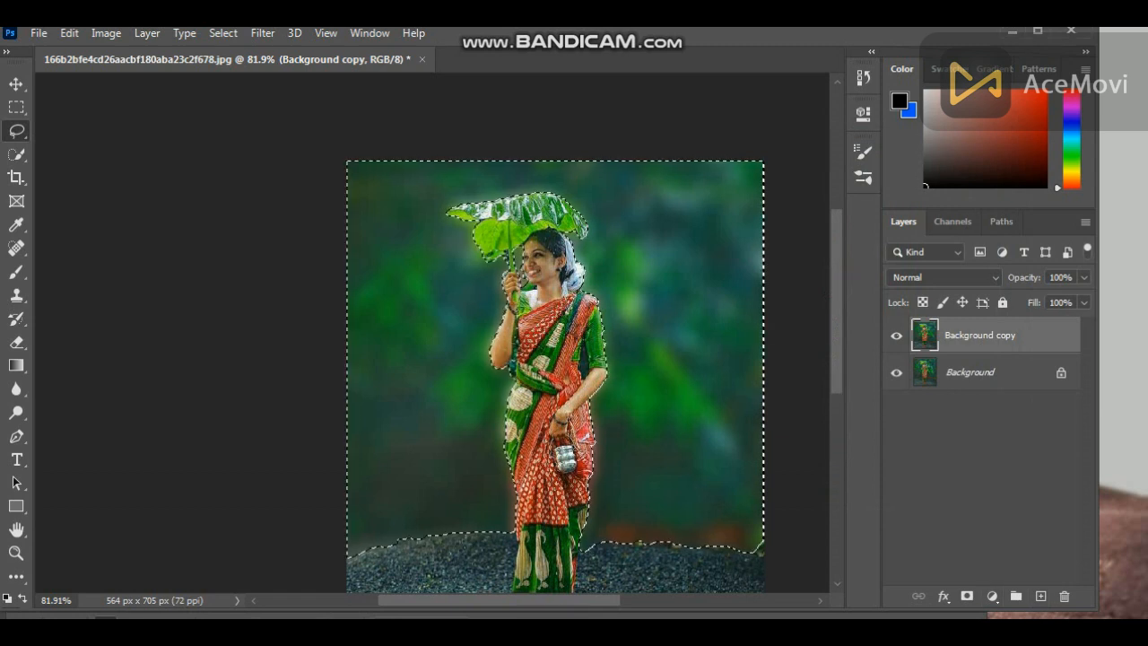
key("ctrl+d")
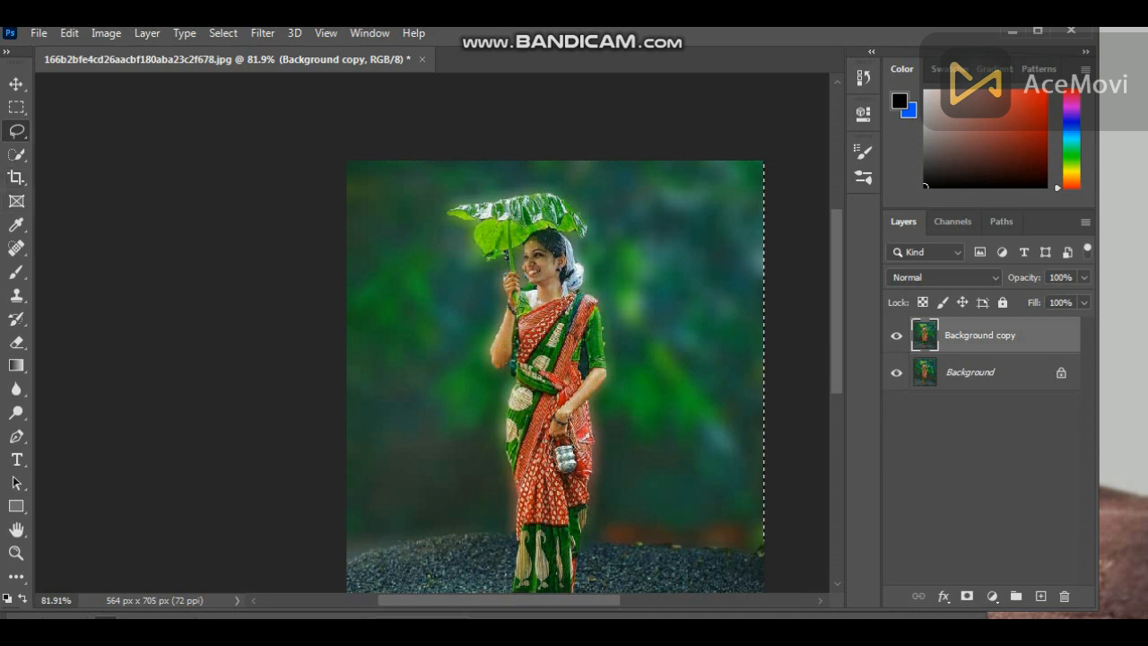
double_click(970, 371)
key("Return")
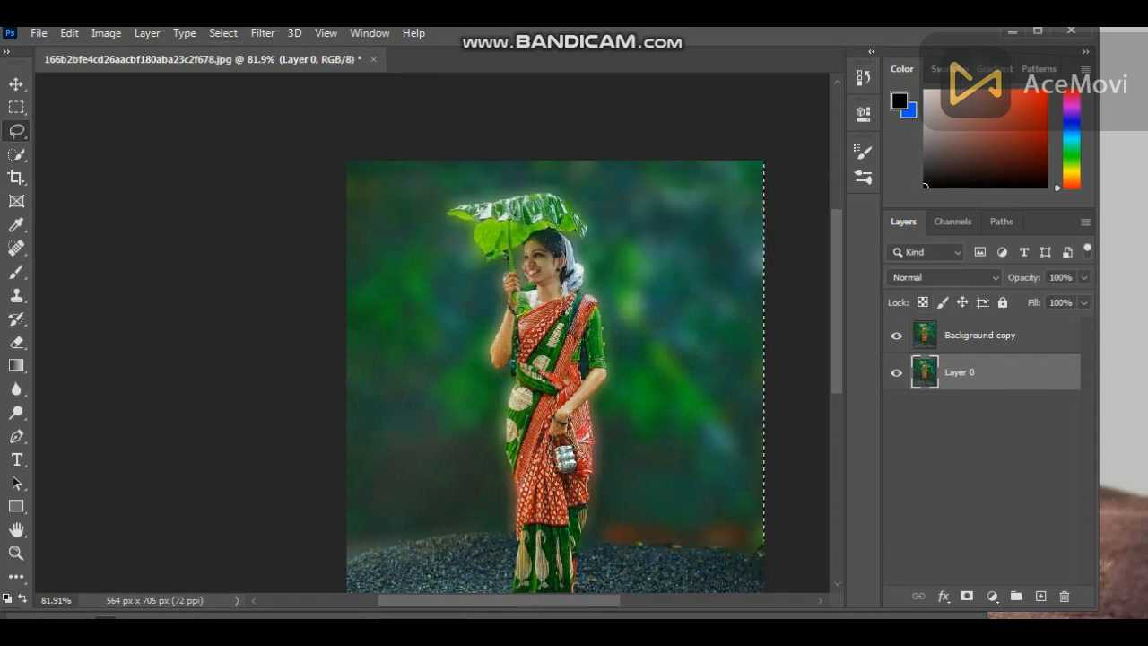
key("ctrl+z")
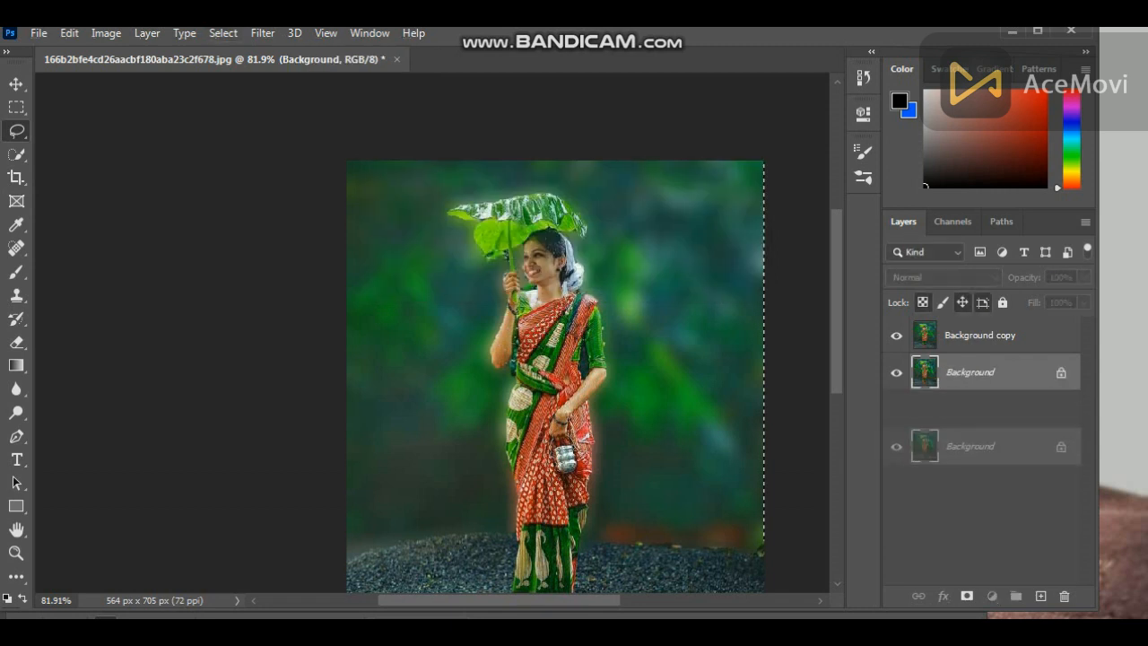
Duplicate the locked Background layer
left_click_drag(1039, 592, 1041, 596)
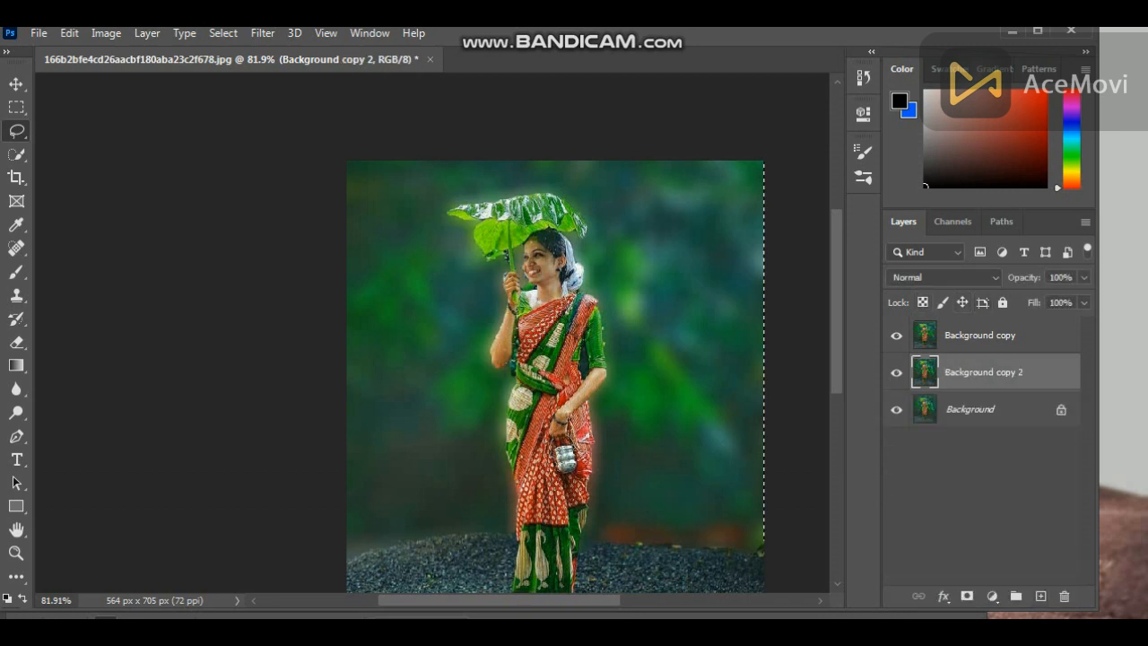
Select the whole leaf umbrella and its upper stem on the Background copy 2 layer with the Quick Selection tool
key("w")
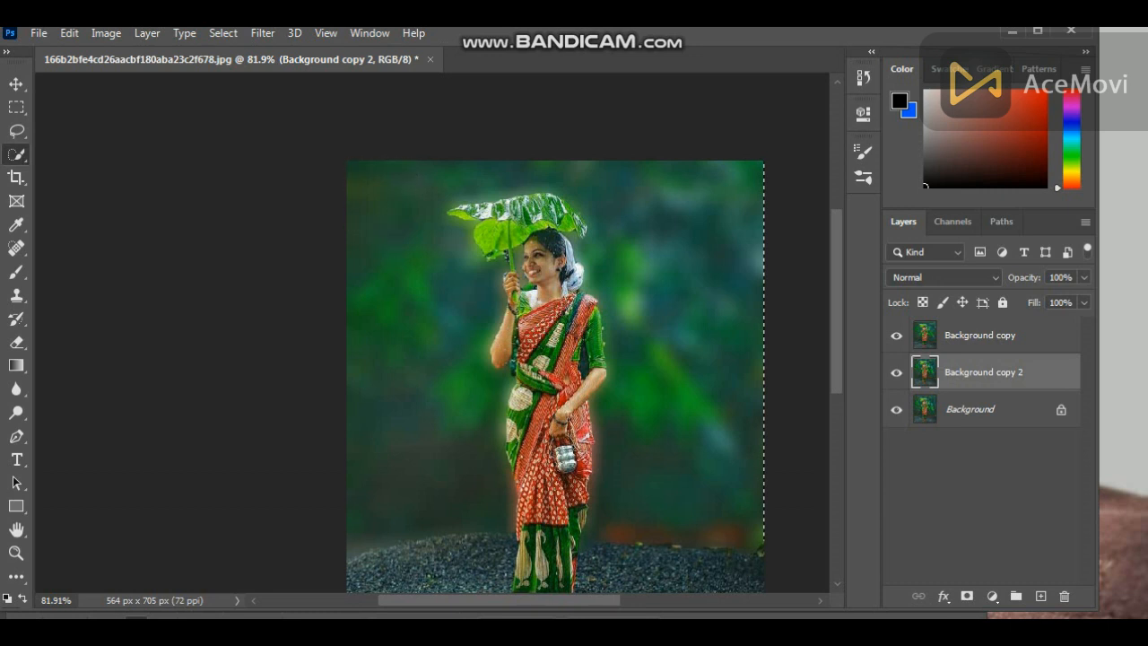
scroll(513, 211, "up", 8)
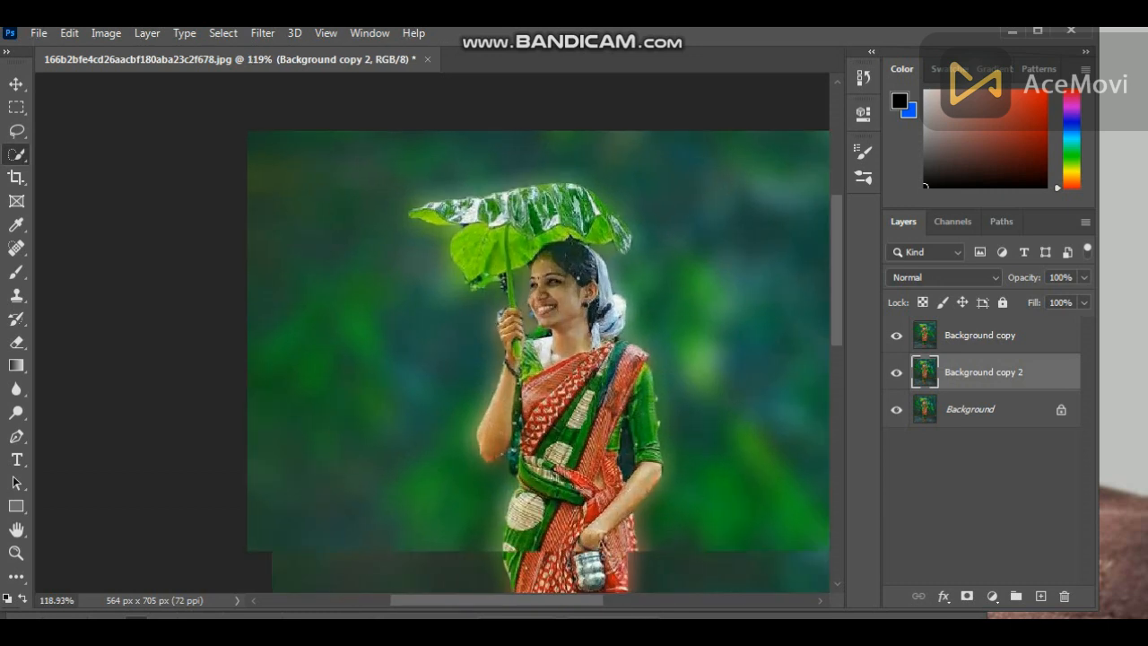
left_click(521, 212)
left_click(565, 202)
left_click(628, 224)
left_click(656, 248)
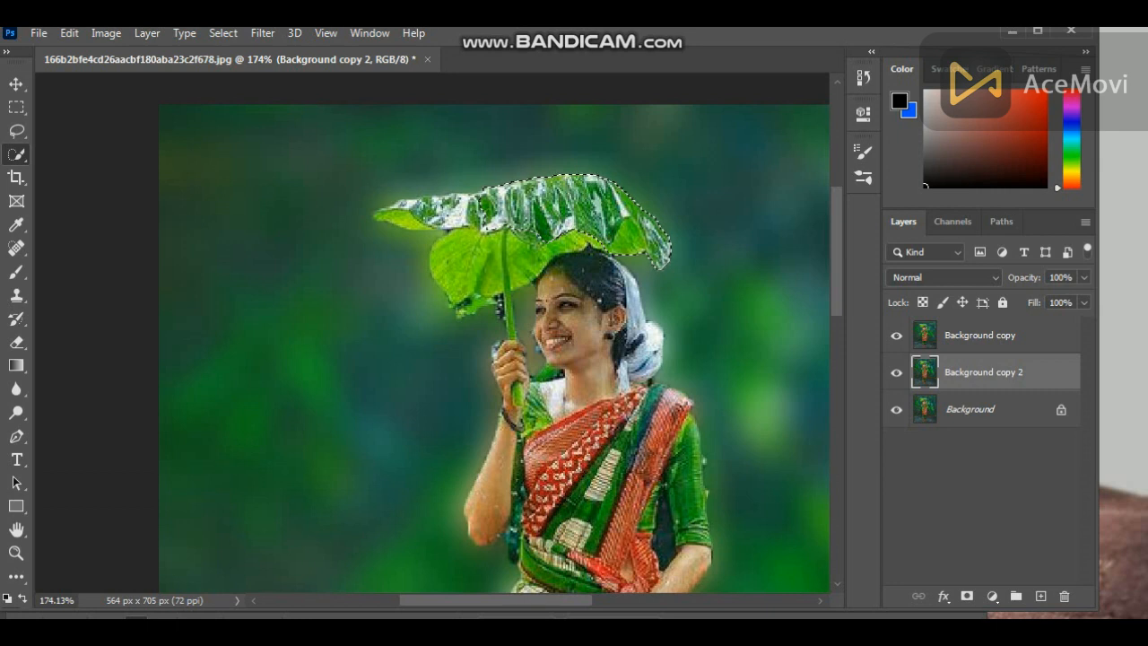
left_click(462, 211)
left_click(399, 215)
left_click(471, 269)
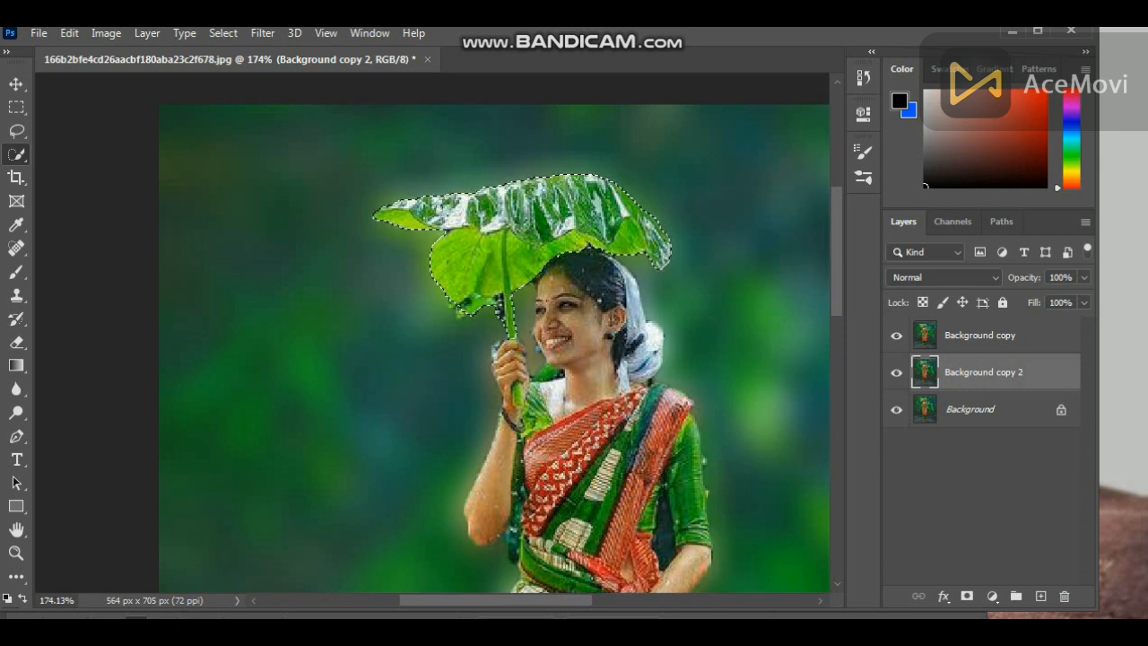
scroll(665, 376, "down", 2)
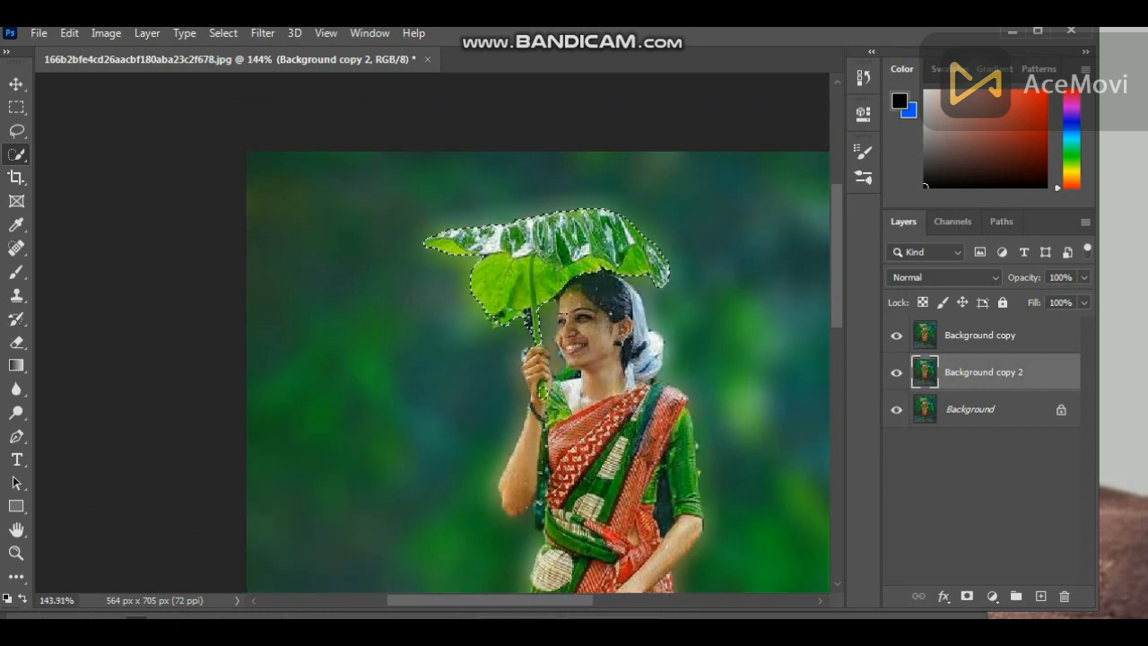
Add a Hue/Saturation adjustment for the selected leaf, set lightness to +3 and shift the master saturation and hue down
left_click(992, 596)
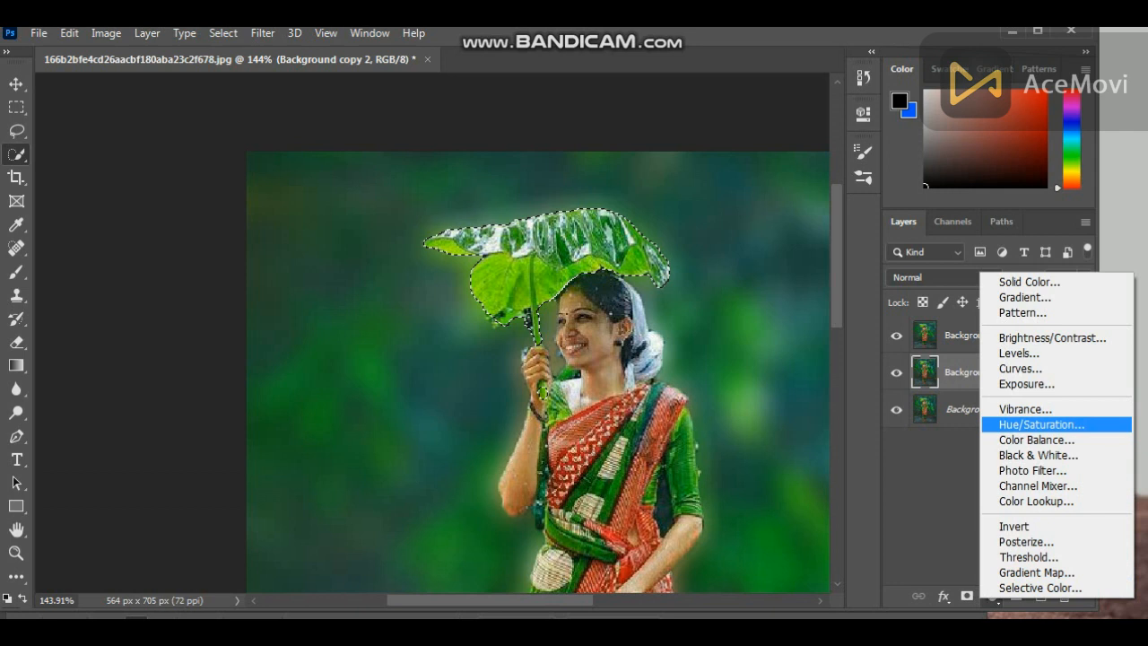
left_click(1040, 424)
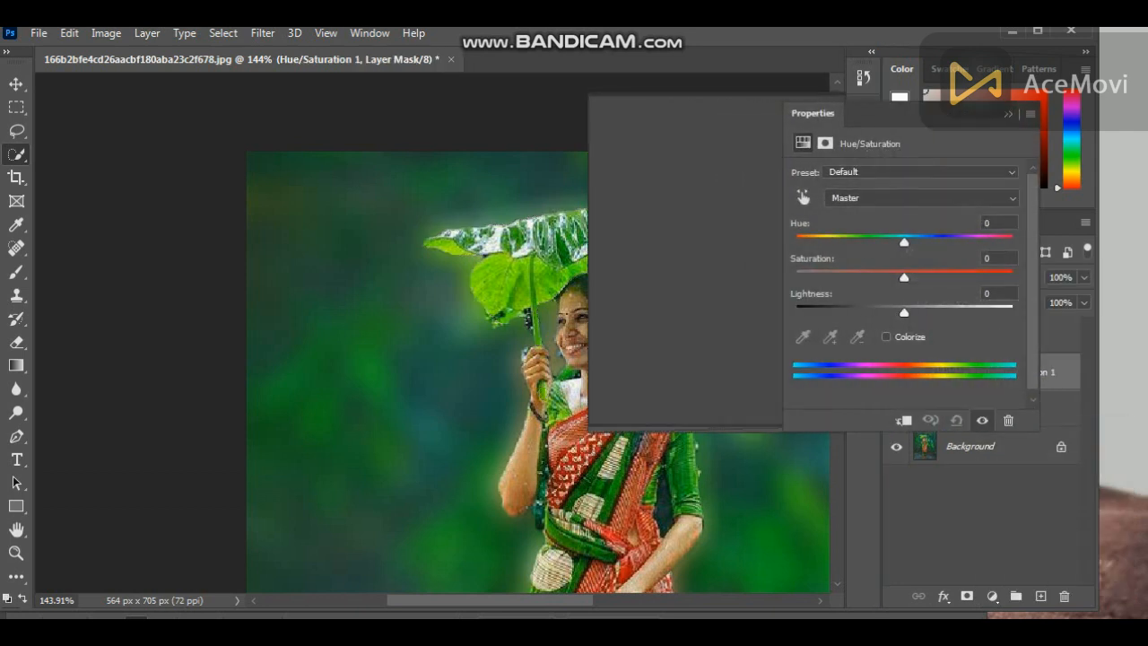
mouse_move(905, 312)
left_mouse_down()
mouse_move(883, 312)
mouse_move(949, 312)
mouse_move(908, 312)
left_mouse_up()
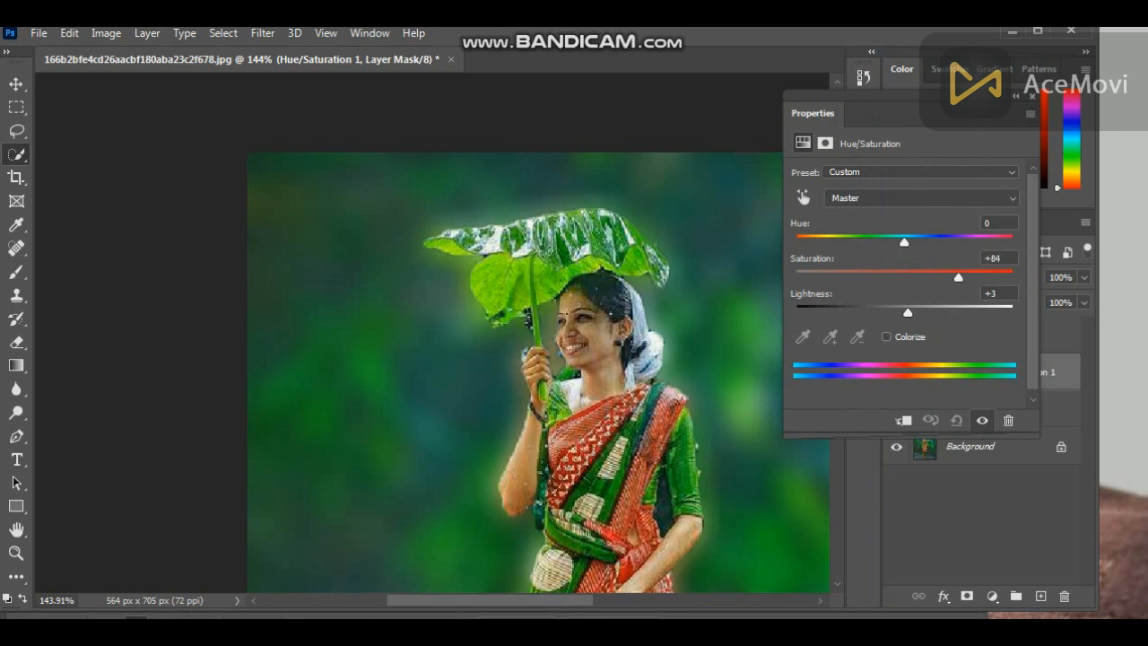
left_click_drag(1004, 276, 852, 277)
left_click_drag(904, 242, 849, 243)
Raise the lightness of the Reds range slightly in the leaf's Hue/Saturation adjustment
left_click(922, 197)
left_click(921, 225)
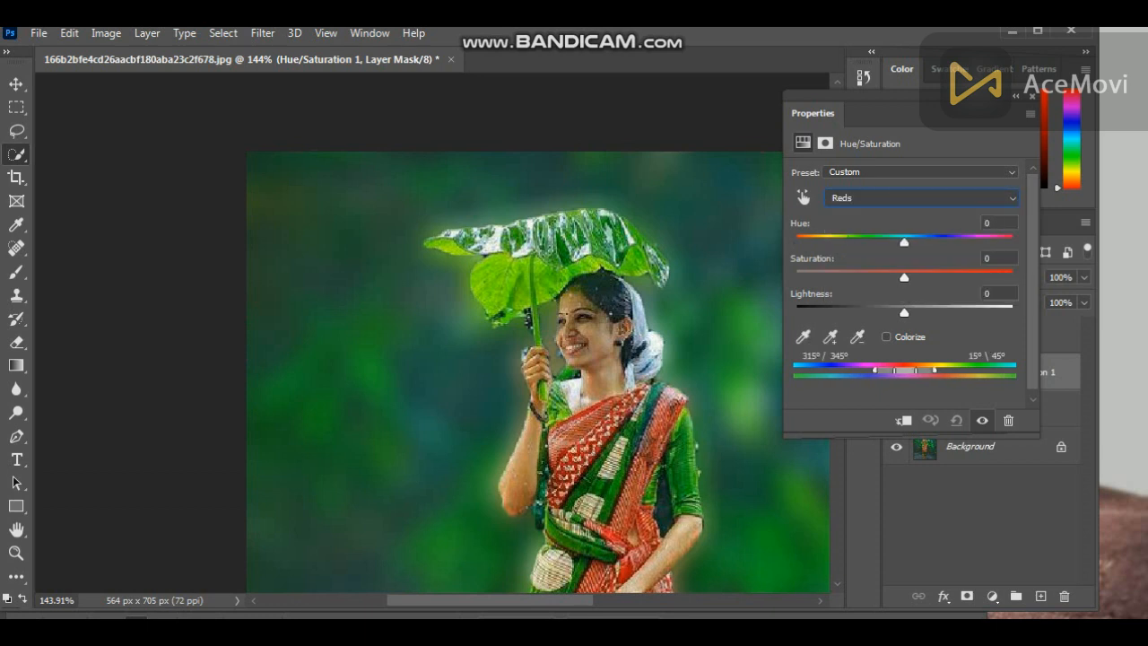
mouse_move(904, 312)
left_mouse_down()
mouse_move(853, 312)
mouse_move(917, 312)
left_mouse_up()
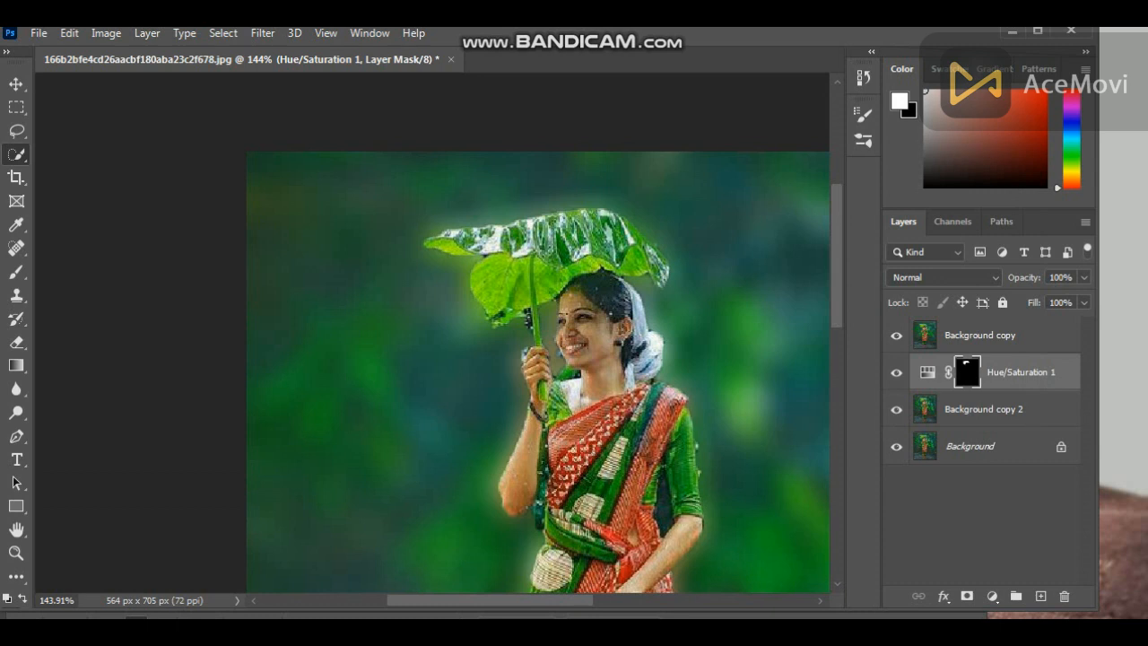
Merge the Hue/Saturation adjustment down into Background copy 2, and merge that layer into the Background
left_click(146, 34)
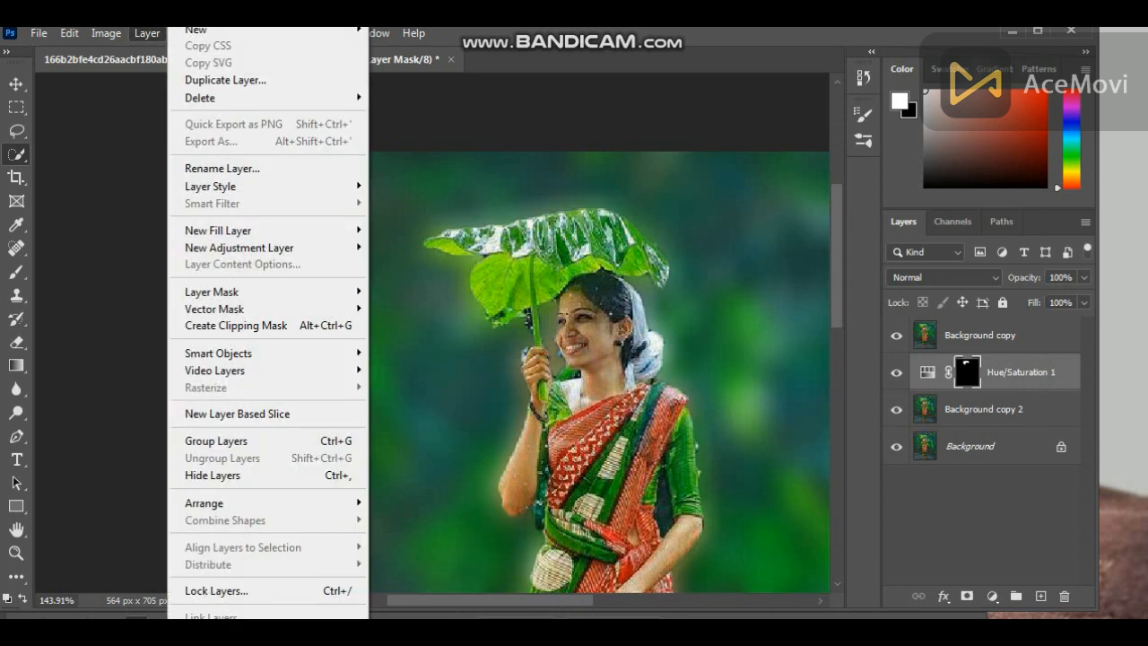
key("ctrl+e")
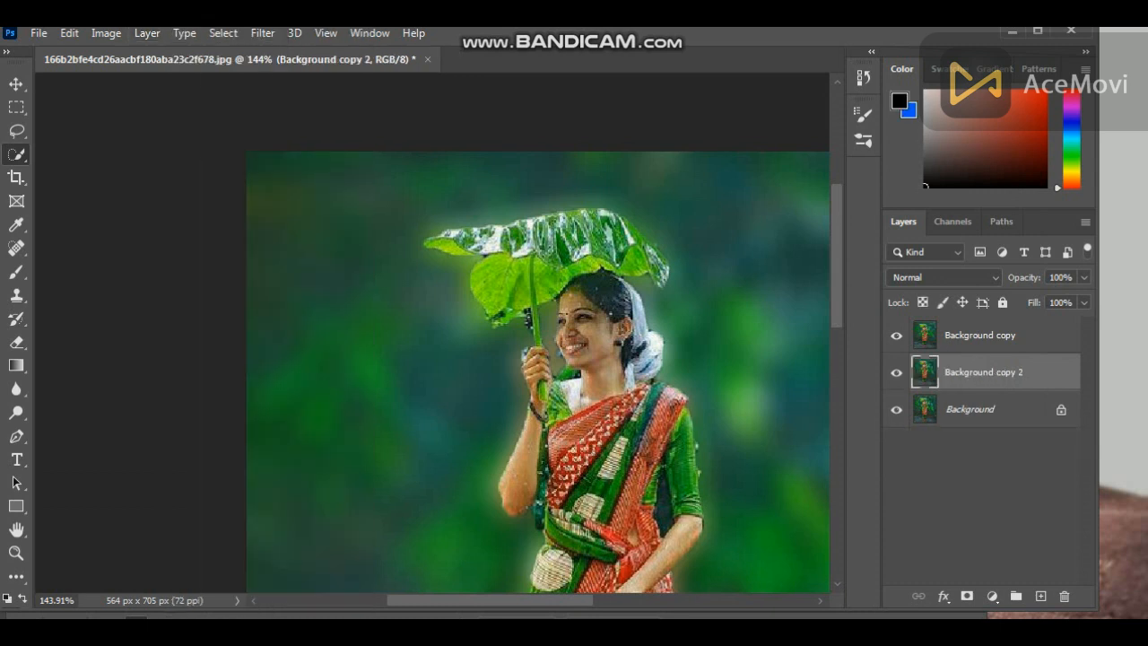
left_click(148, 33)
key("ctrl+e")
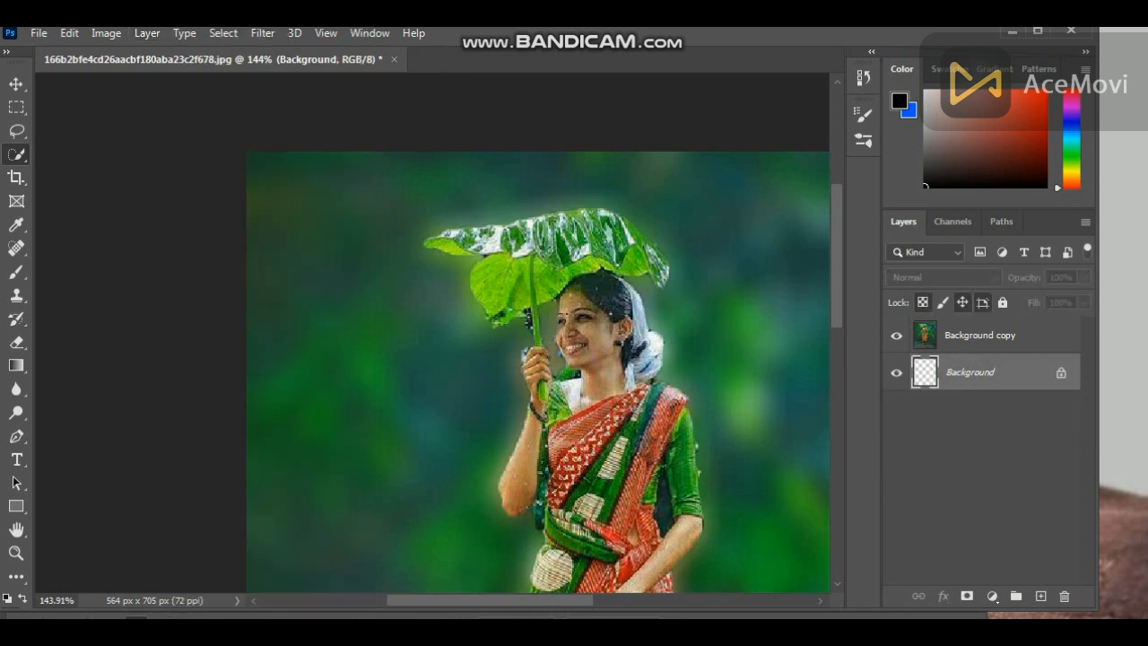
left_click(147, 33)
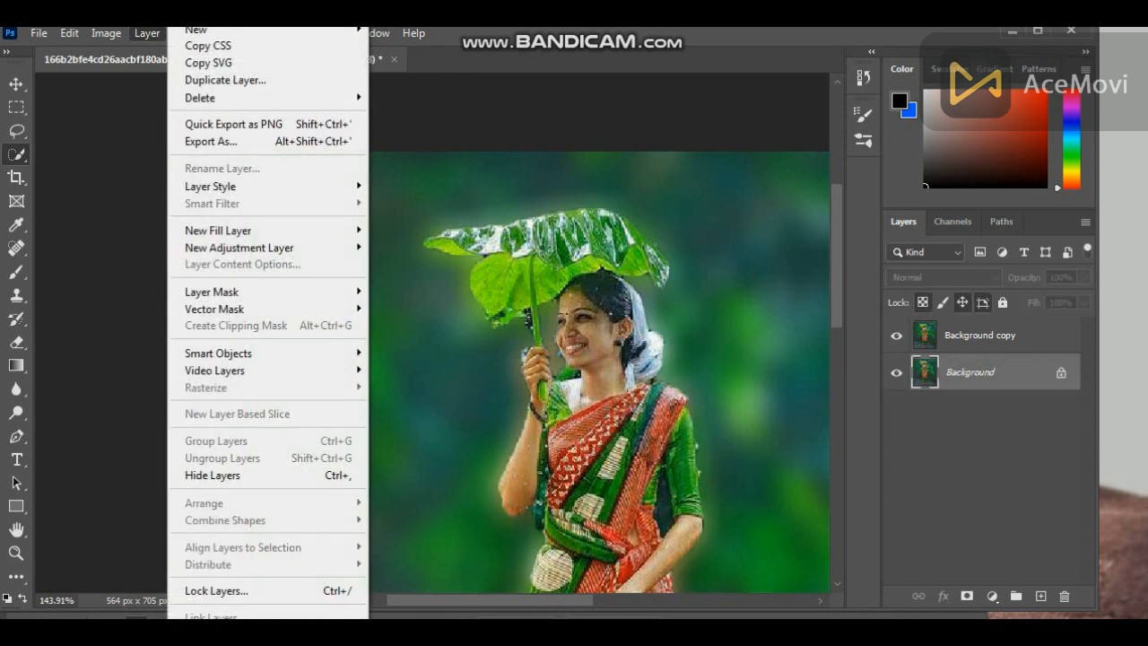
key("ctrl+shift+e")
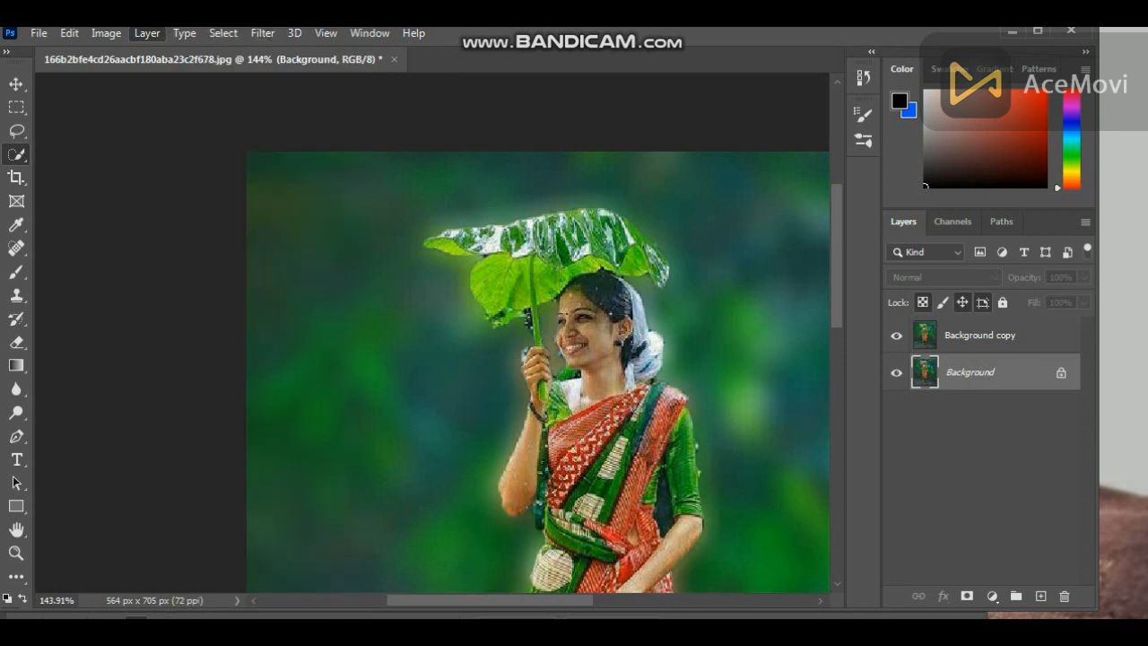
Select the leaf umbrella and its stem on the Background copy layer with the Quick Selection tool
left_click_drag(995, 334, 1041, 596)
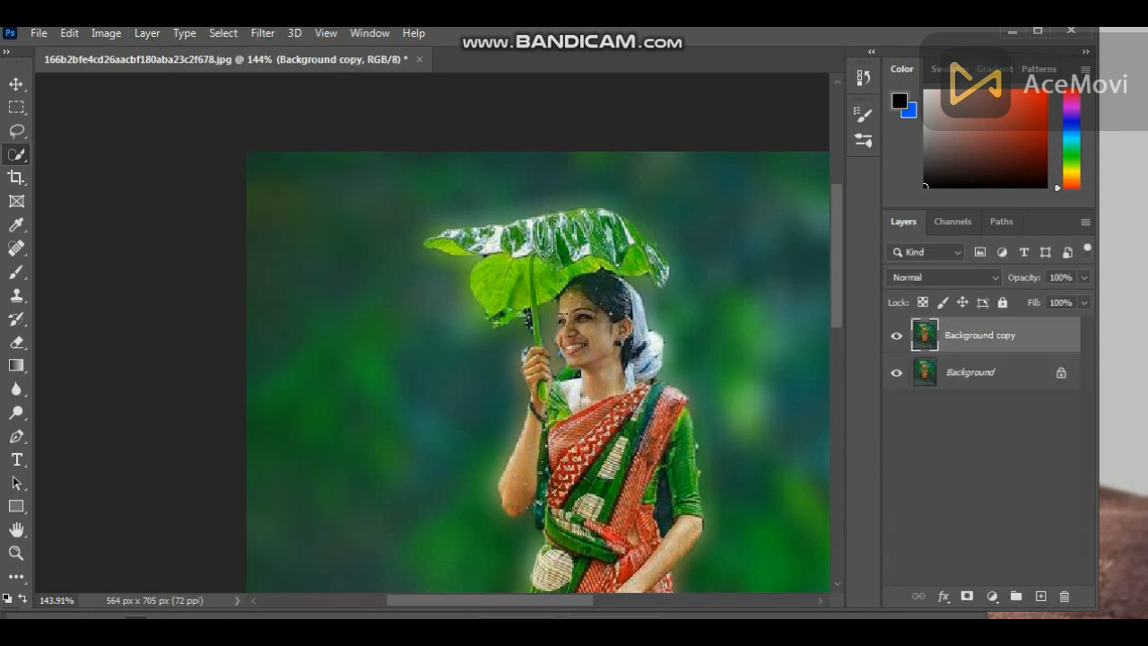
scroll(618, 282, "up", 5)
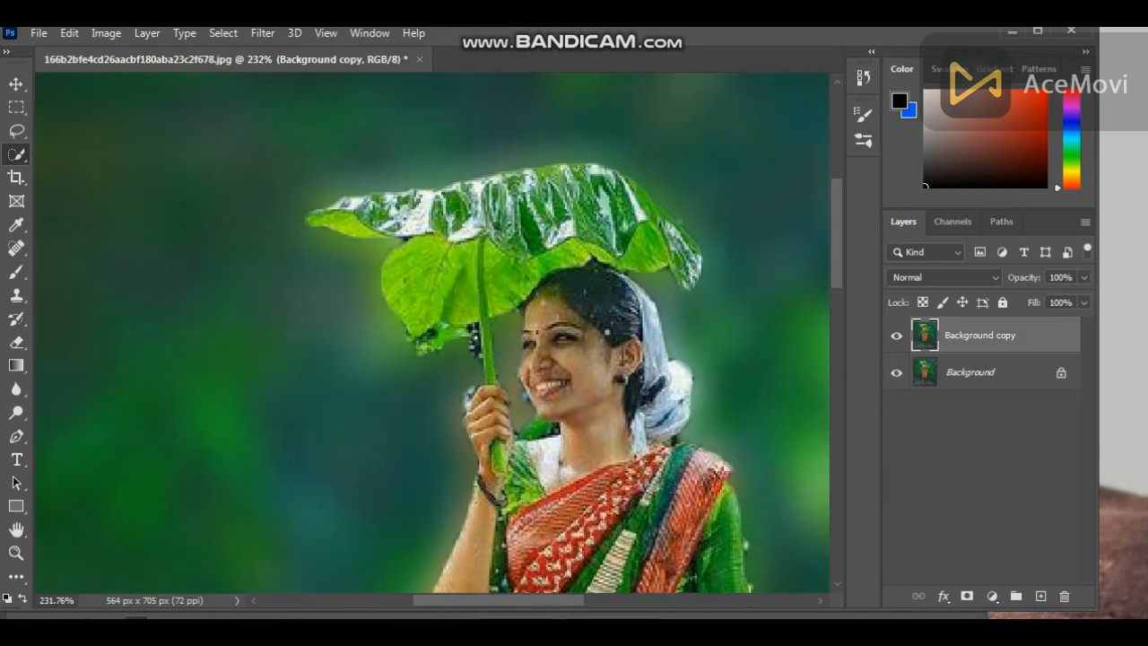
left_click(488, 208)
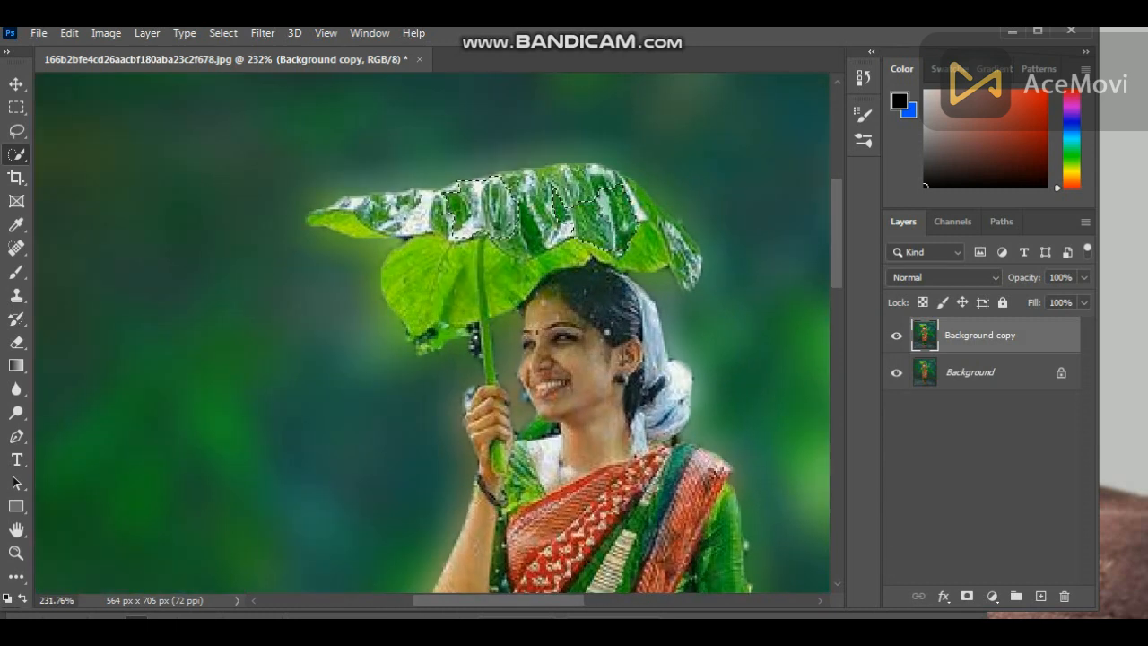
left_click(579, 193)
mouse_move(502, 219)
left_mouse_down()
mouse_move(485, 235)
mouse_move(475, 287)
mouse_move(415, 289)
left_mouse_up()
mouse_move(422, 224)
left_mouse_down()
mouse_move(345, 224)
mouse_move(333, 210)
left_mouse_up()
left_click(511, 376)
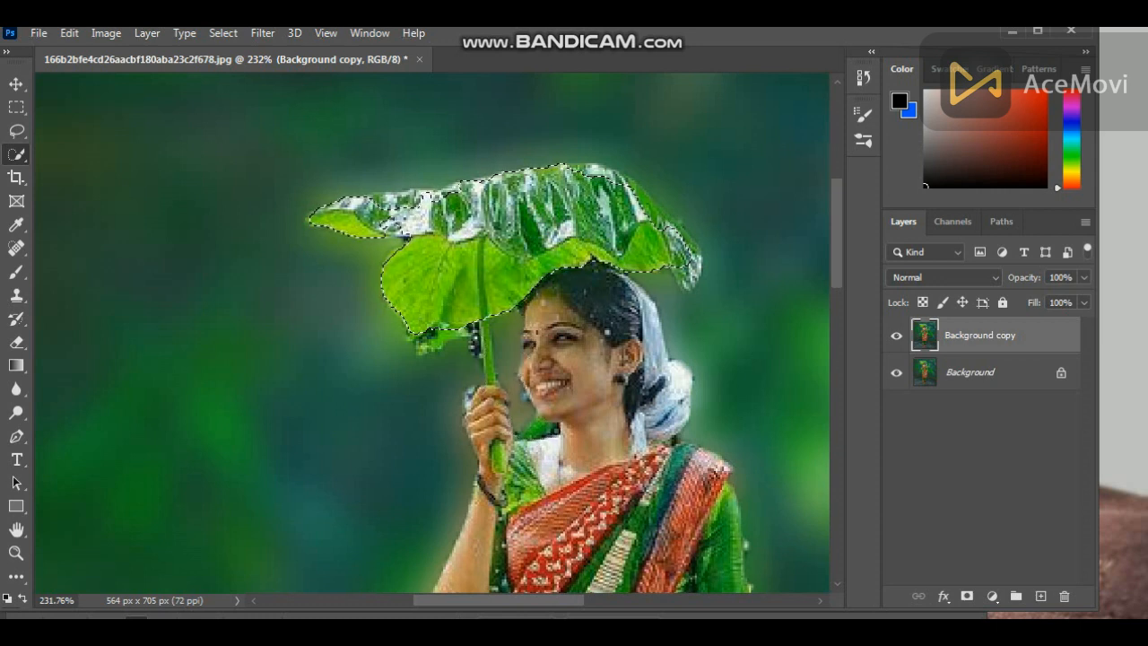
left_click(511, 377)
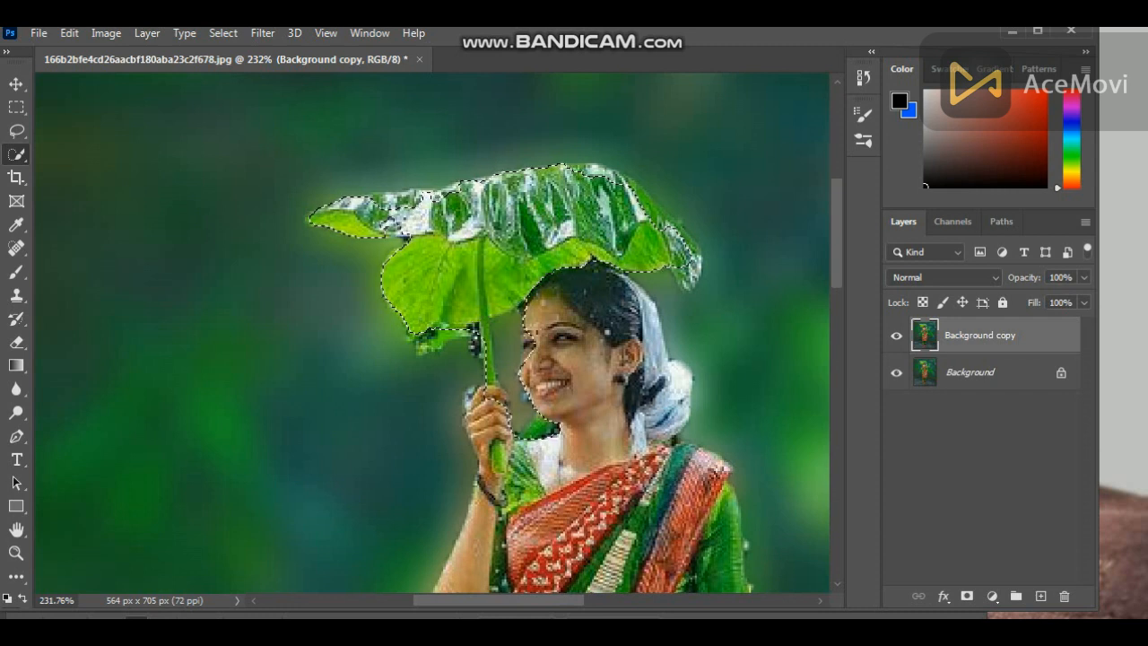
Remove the gap between the stem and the face from the selection, and include the lower stem in her hand
left_click(16, 131)
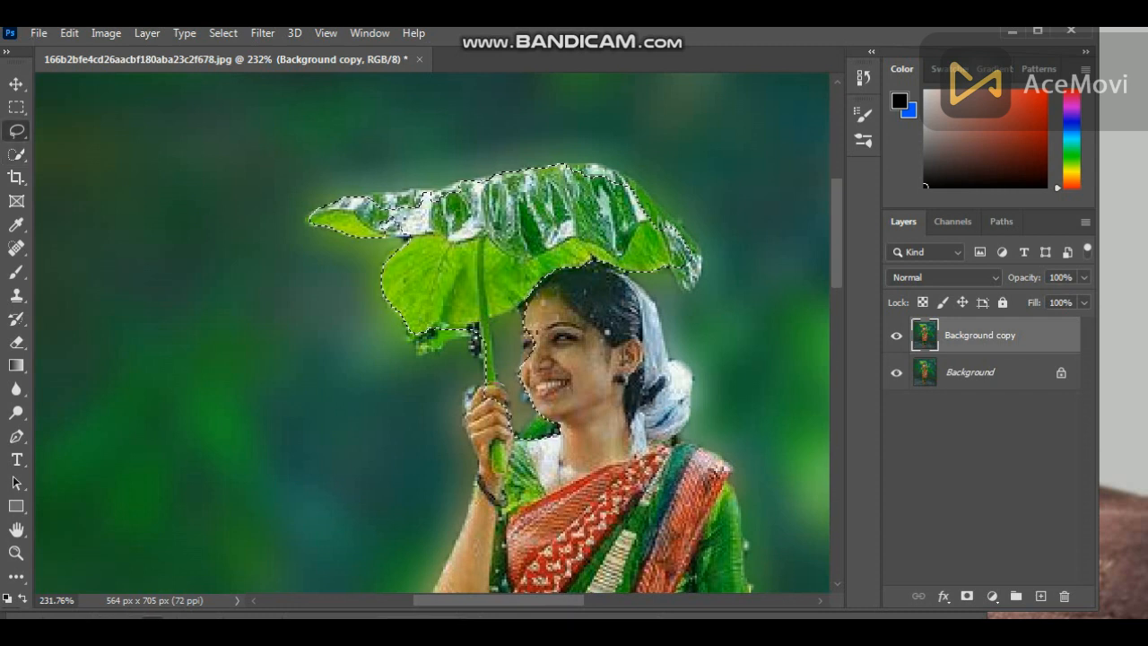
left_click_drag(599, 468, 499, 473)
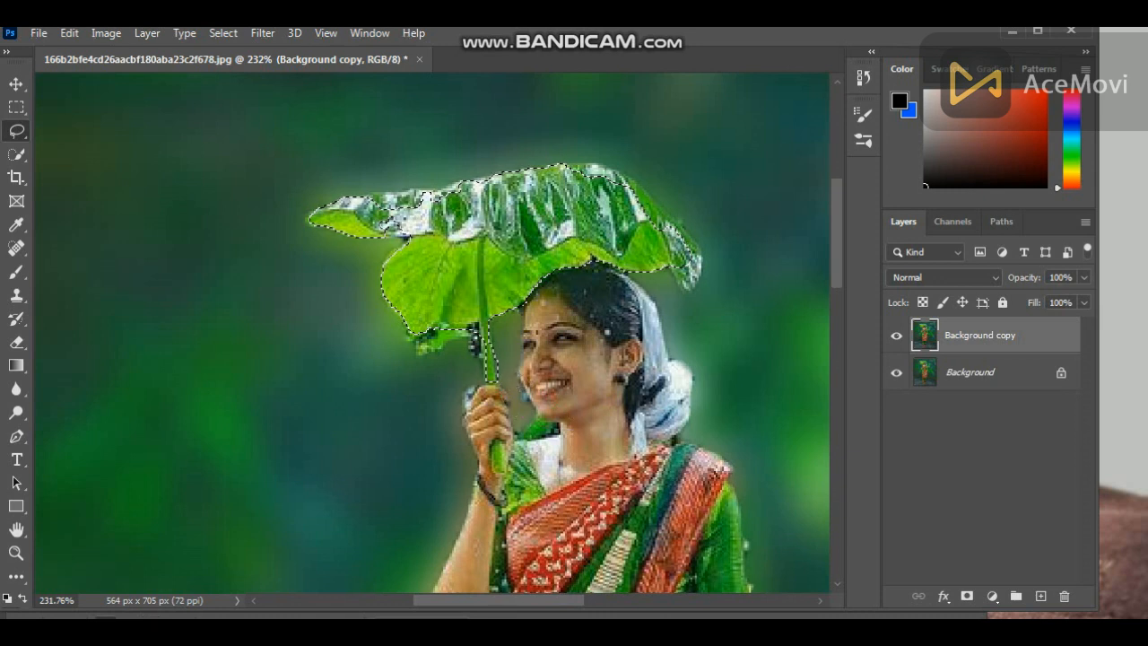
left_click(16, 154)
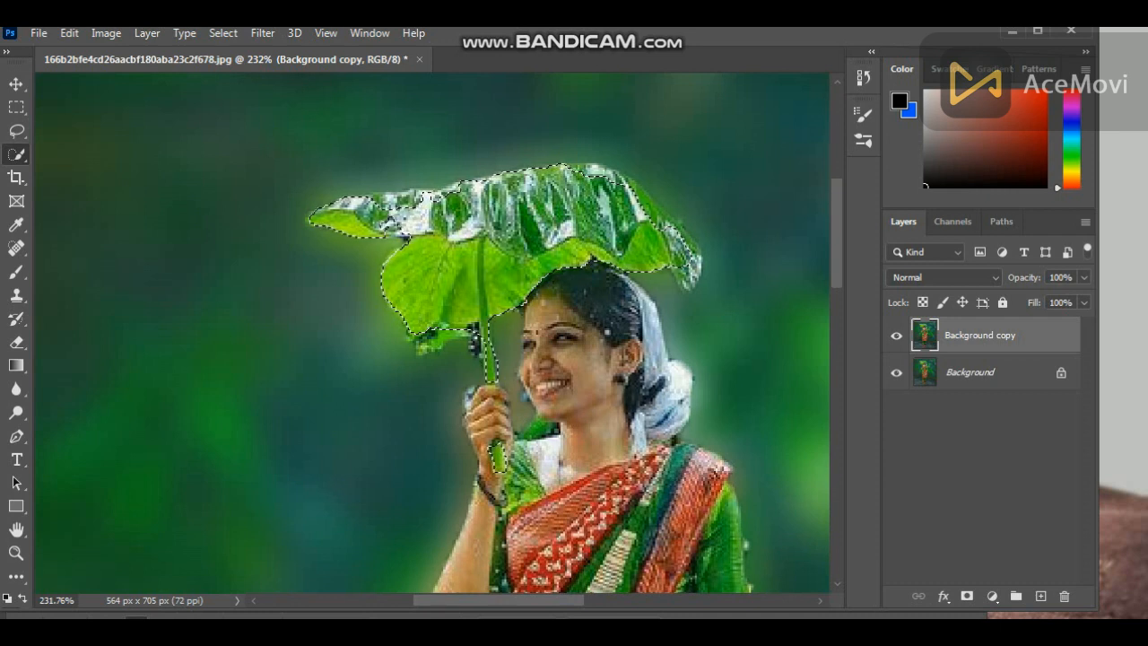
Add a Hue/Saturation adjustment for the selected leaf with hue -129, saturation +7 and lightness -32
left_click(993, 595)
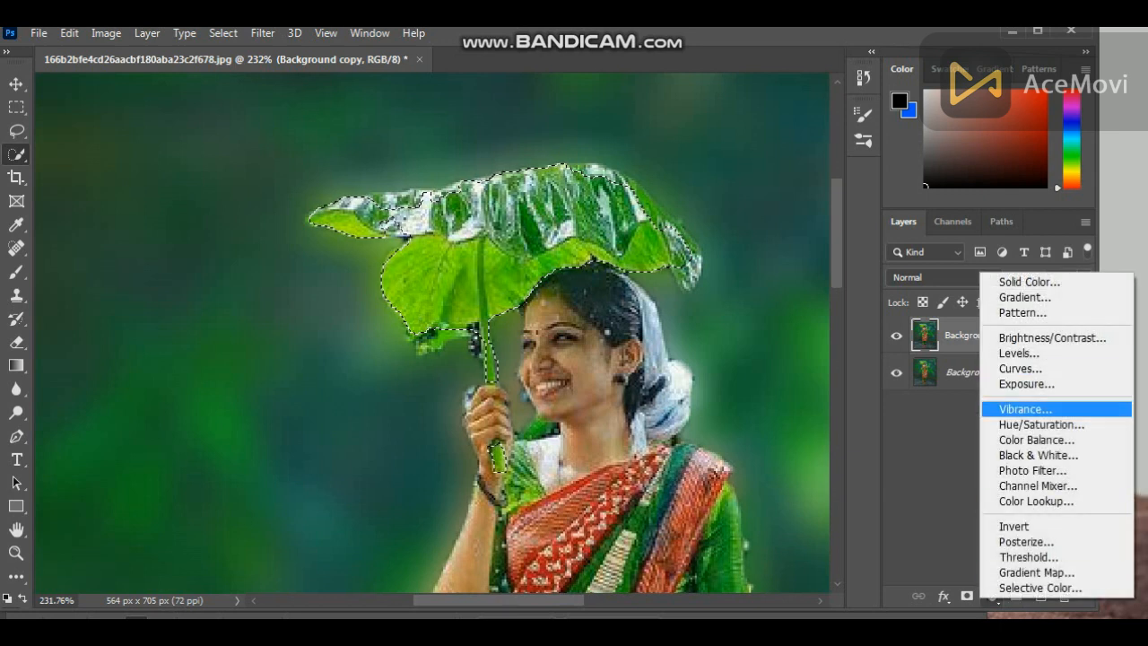
left_click(1041, 424)
left_click_drag(905, 313, 870, 312)
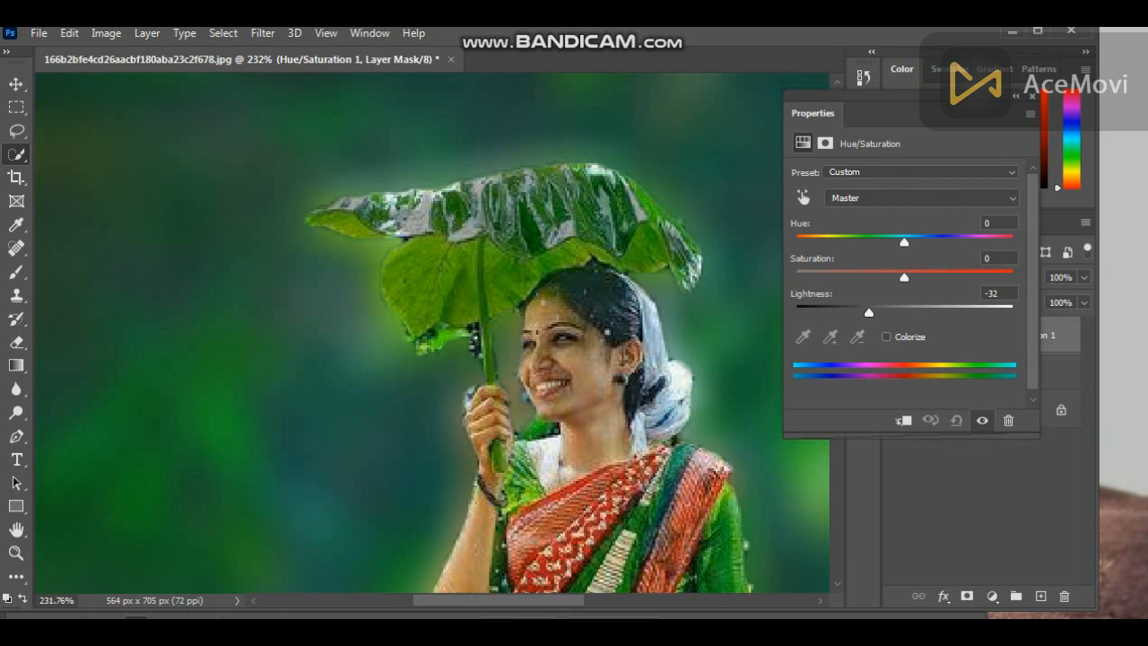
left_click_drag(904, 277, 819, 241)
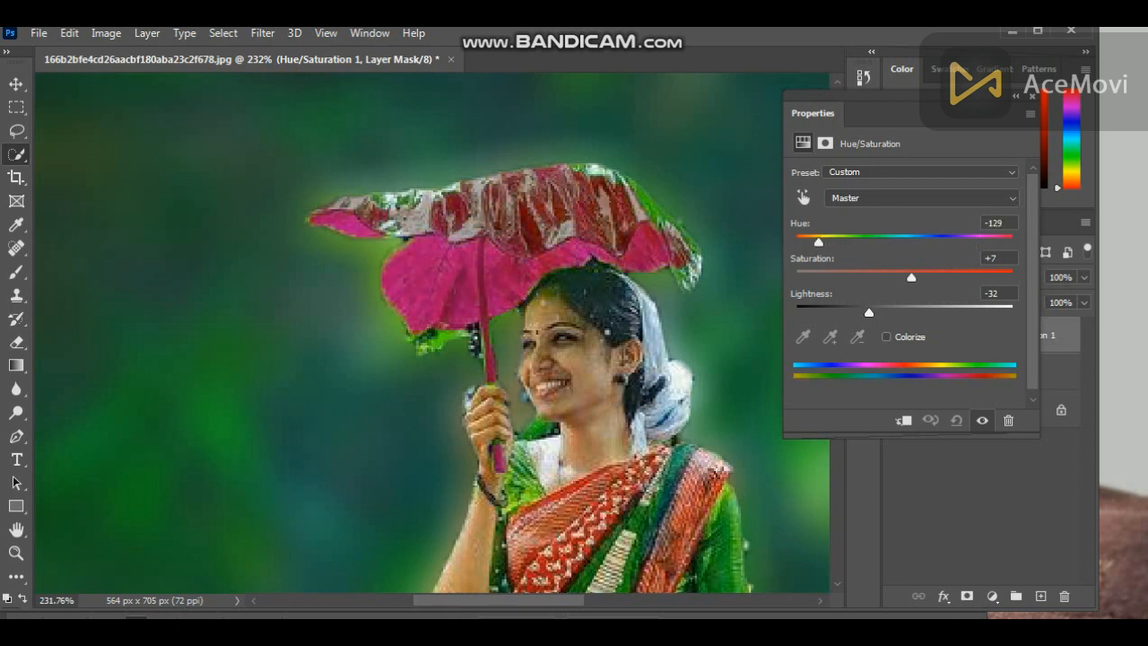
Set the Reds range to hue -102, saturation +56 and lightness +37, and narrow its upper limits to 2° and 8°
left_click(923, 198)
left_click(897, 225)
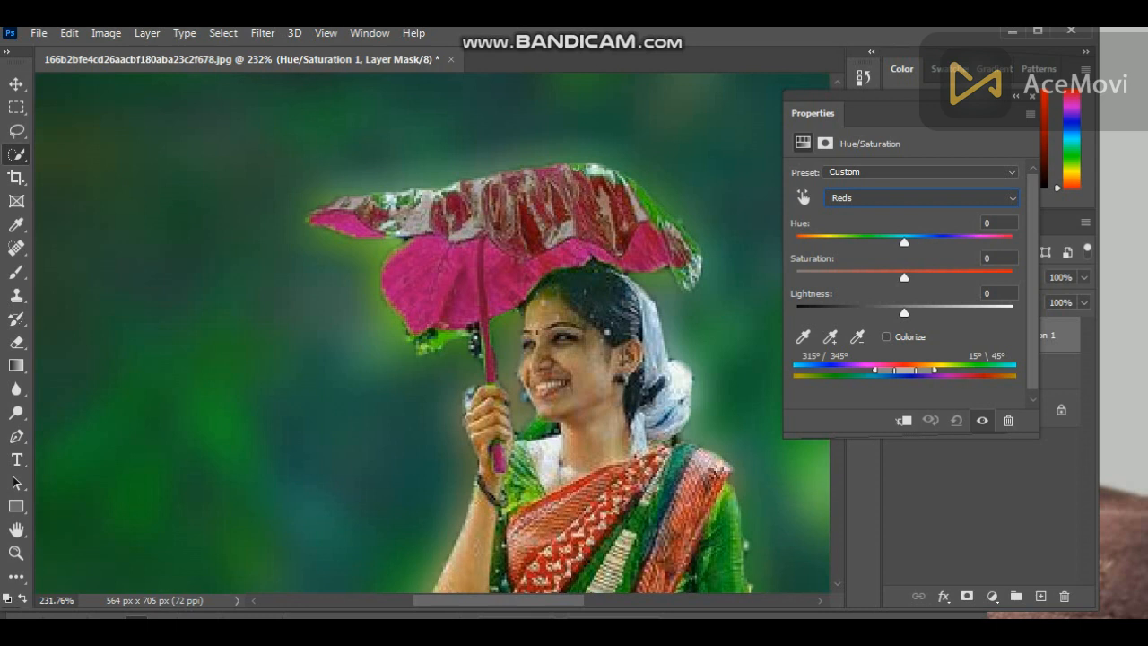
left_click_drag(904, 312, 943, 312)
left_click_drag(904, 277, 848, 277)
left_click(923, 197)
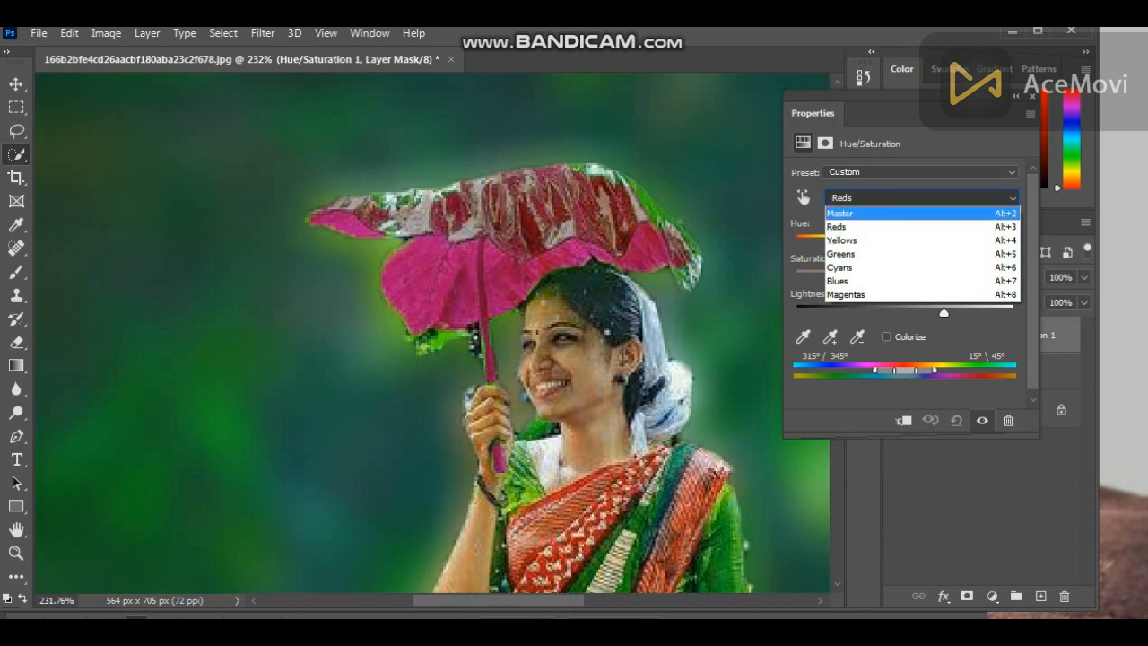
left_click(923, 226)
left_click_drag(847, 278, 965, 277)
left_click_drag(860, 243, 830, 242)
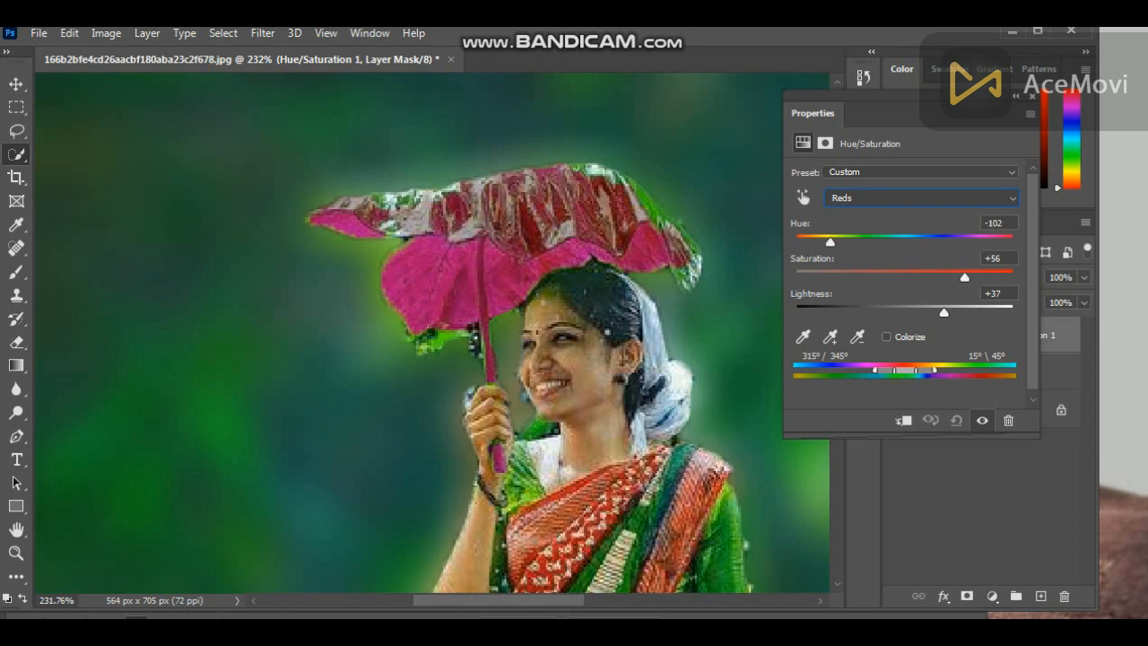
left_click_drag(934, 369, 911, 368)
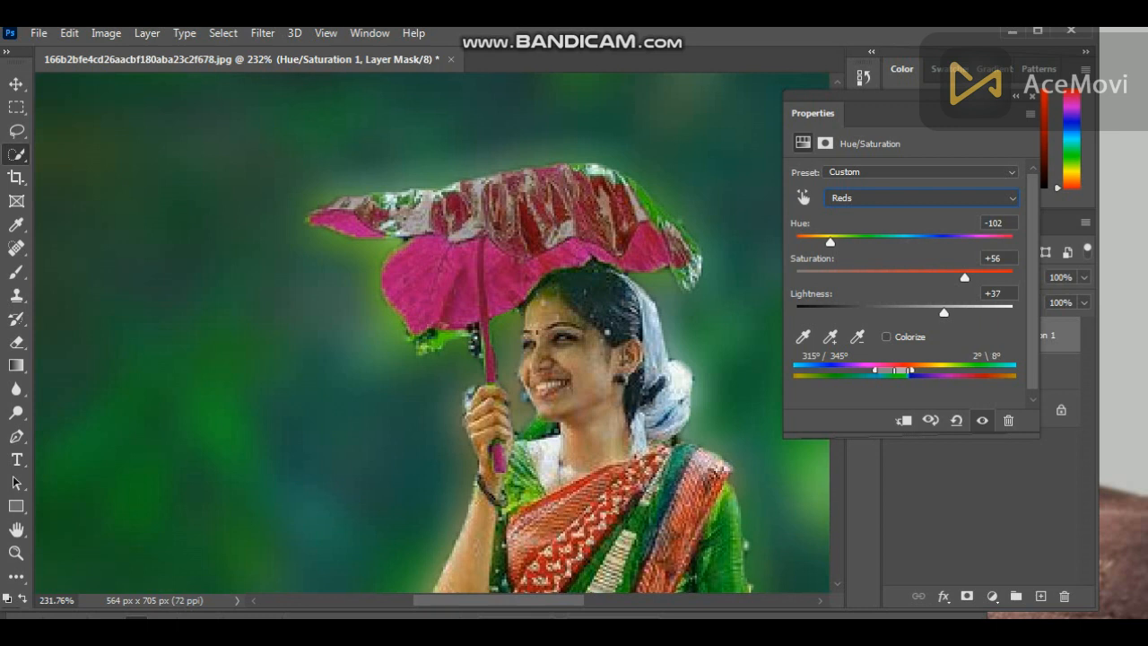